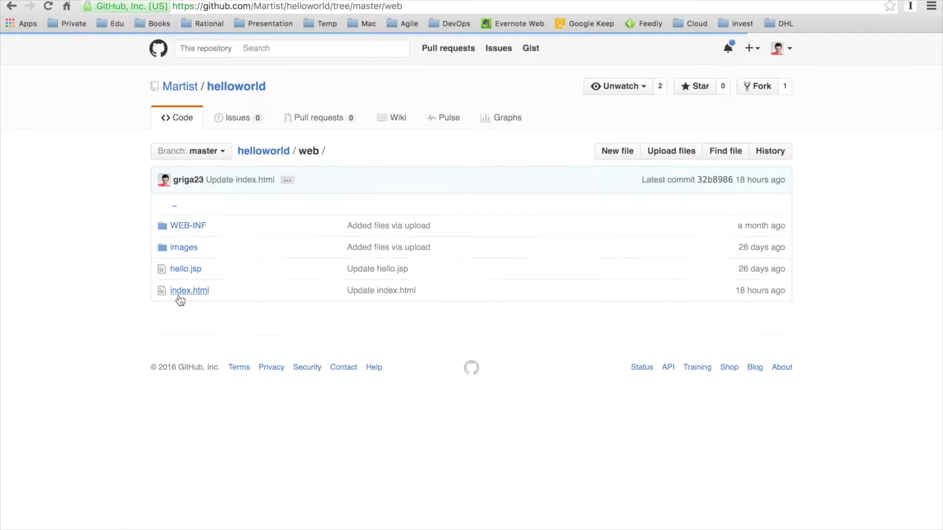
# Open index.html for editing and replace the h1 heading text with "Greeting from Prague, Czech Republic"
pyautogui.click(189, 292)
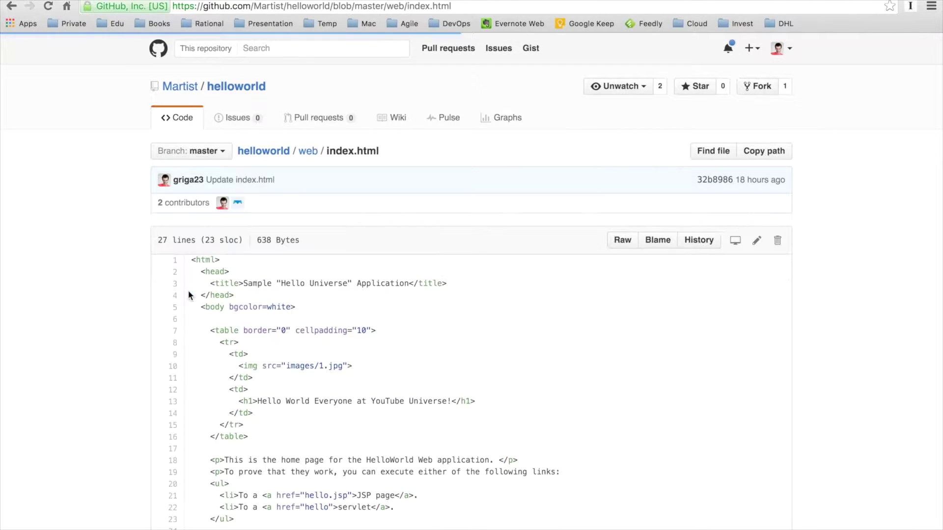
pyautogui.click(757, 242)
pyautogui.moveTo(451, 354); pyautogui.dragTo(258, 355)
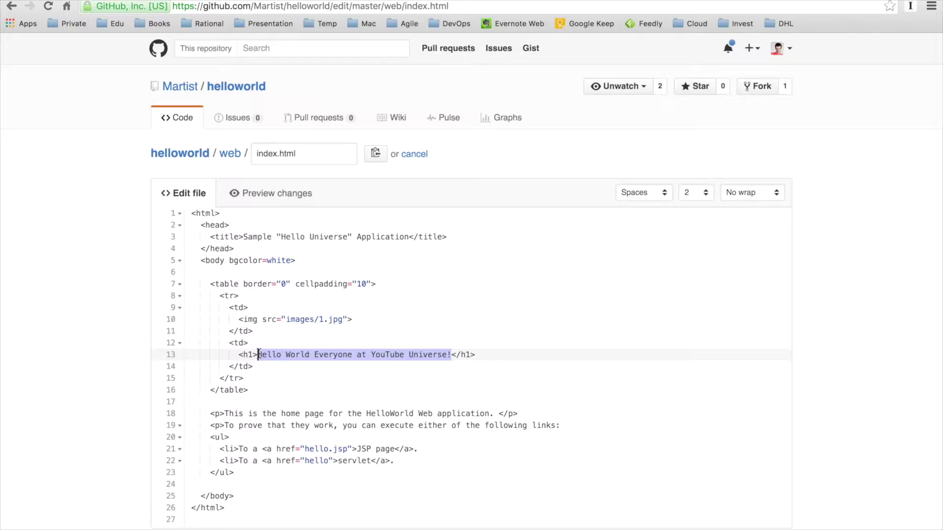
pyautogui.press('BackSpace')
pyautogui.write('Greeting from Prague, Czech Republic')
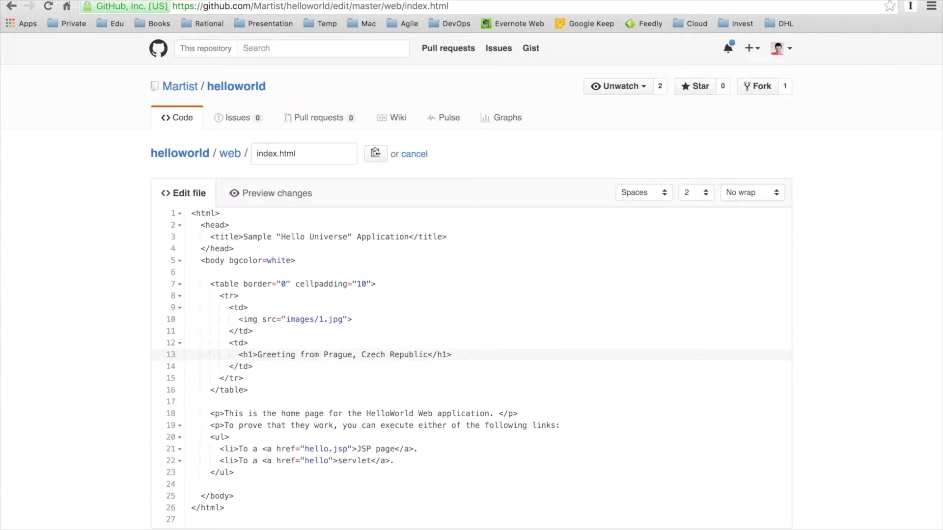
# Commit the edit directly to the master branch with the description "adding new title" and return to the web folder
pyautogui.scroll(-1, 516, 337)
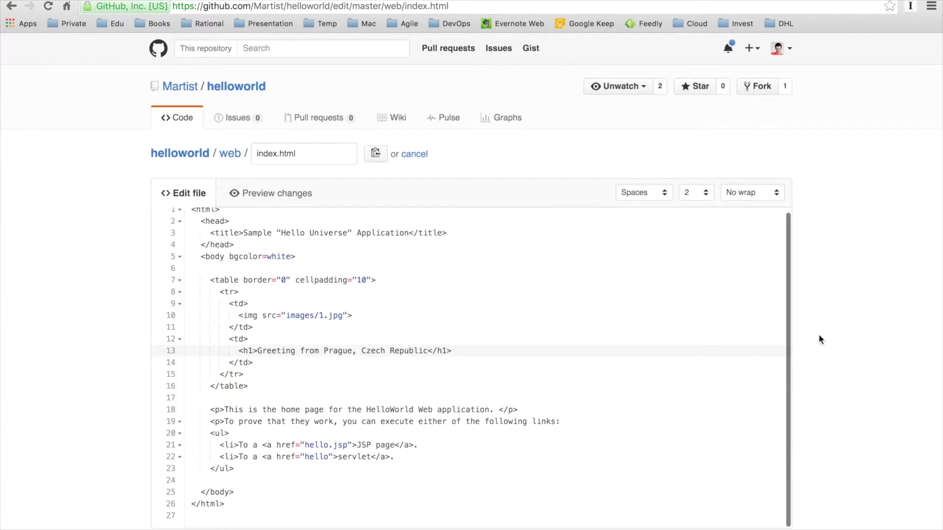
pyautogui.scroll(-5, 820, 339)
pyautogui.click(330, 384)
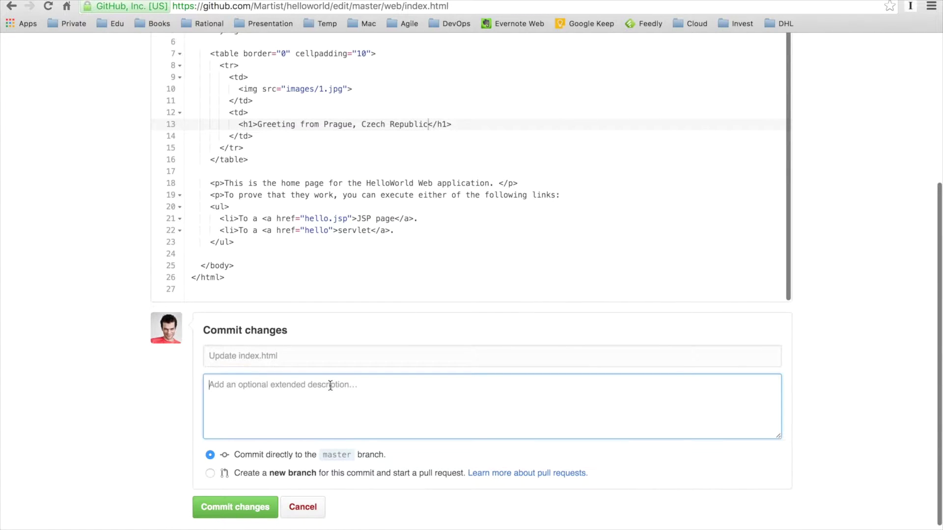
pyautogui.write('a')
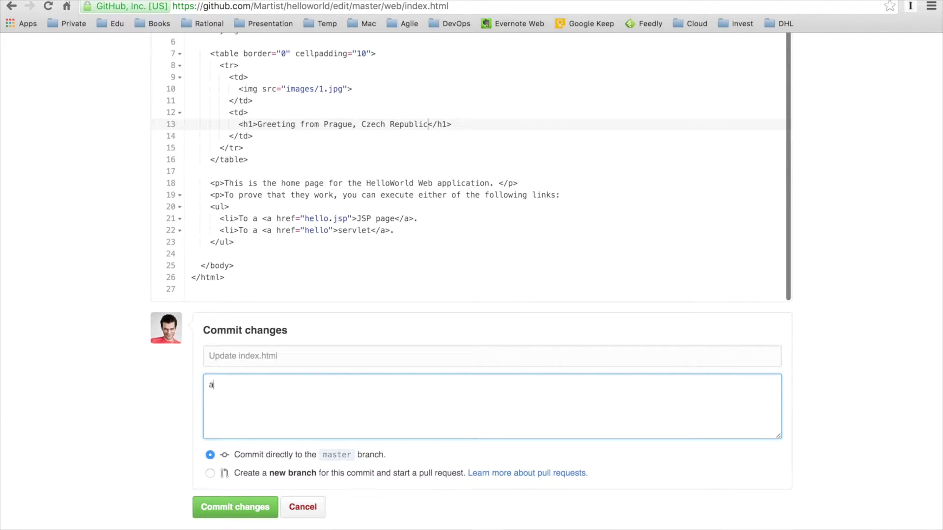
pyautogui.write('dding new title')
pyautogui.click(245, 509)
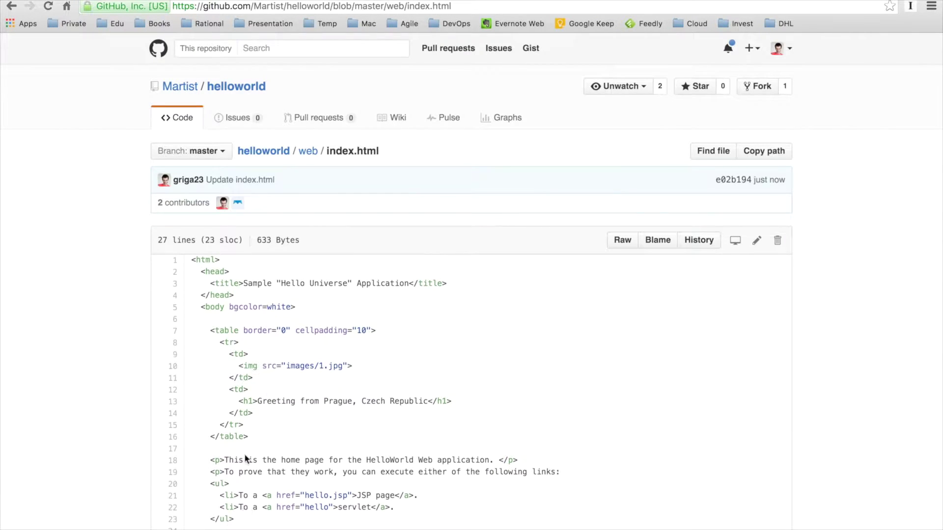
pyautogui.click(310, 153)
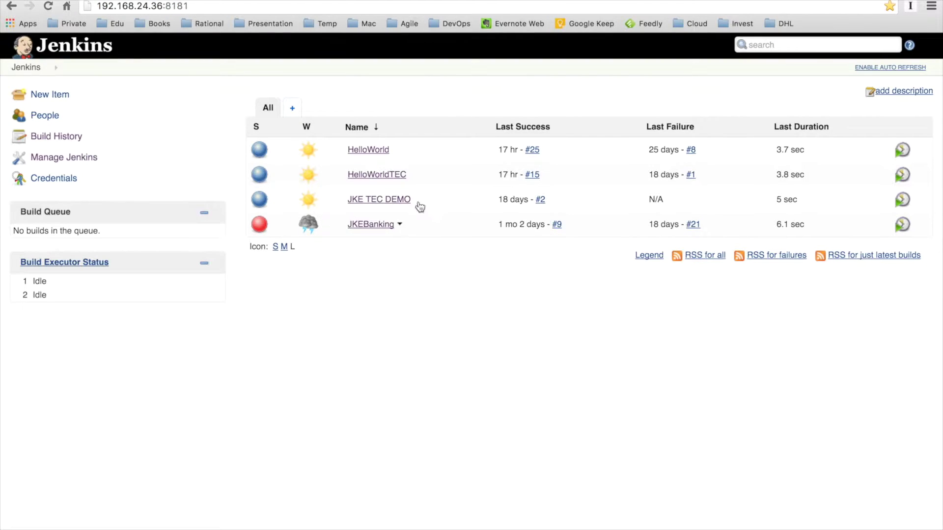
# Start a new build of the HelloWorldTEC project in Jenkins and wait for it to finish
pyautogui.click(386, 175)
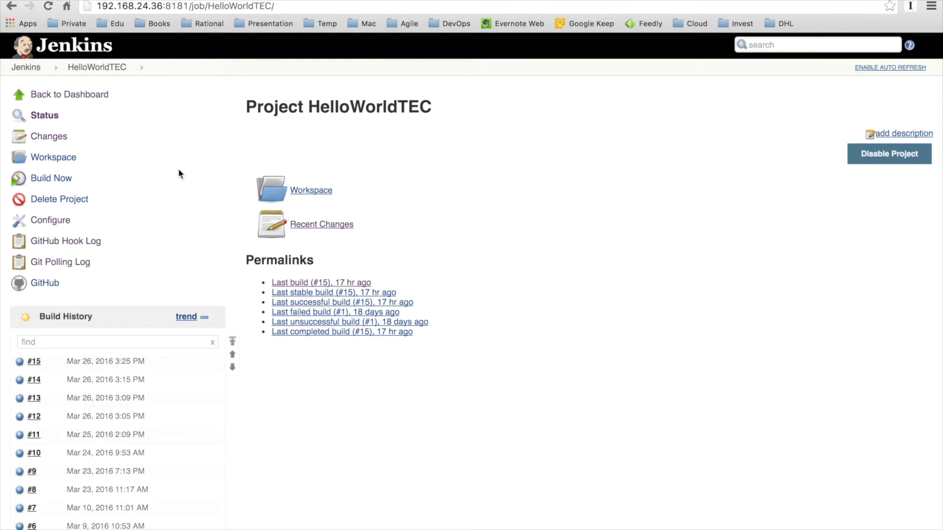
pyautogui.click(60, 178)
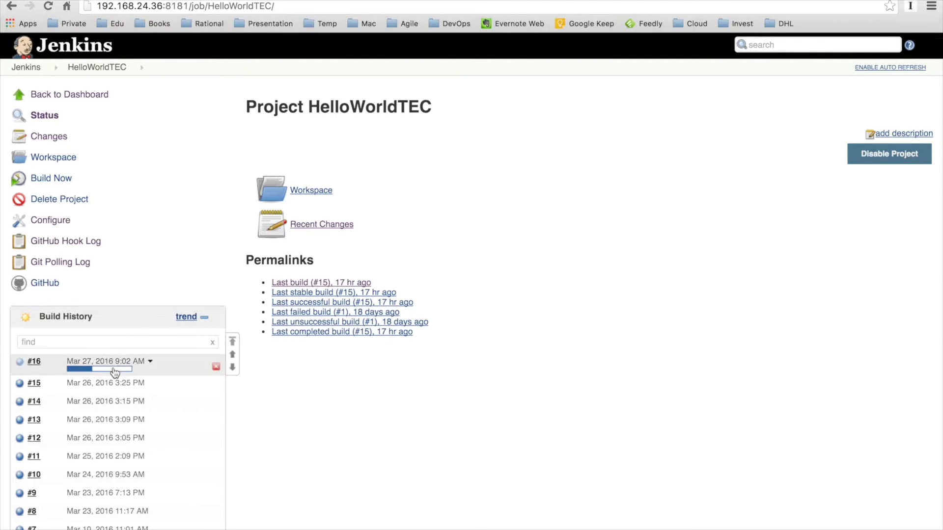
pyautogui.moveTo(114, 370)
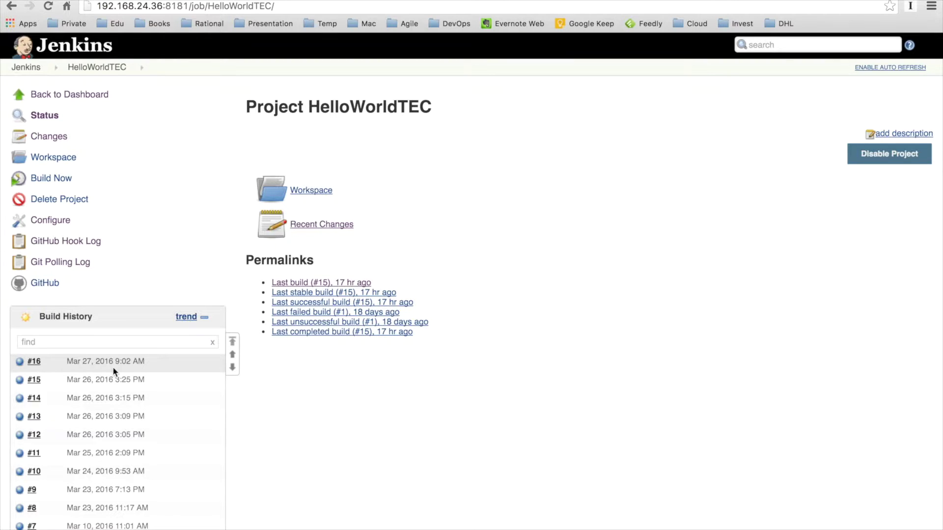
# Open the latest HelloWorldTEC build, #16, and review its console output to the end
pyautogui.click(33, 363)
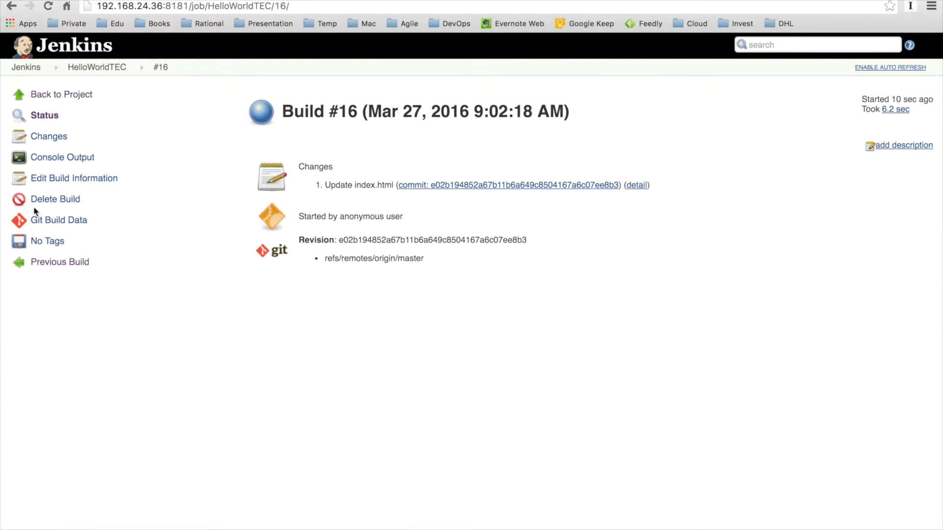
pyautogui.click(59, 158)
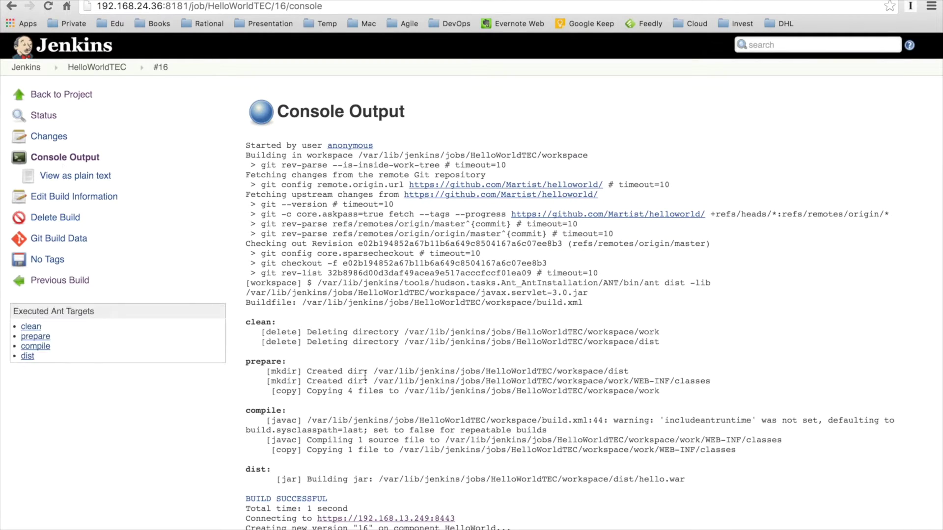
pyautogui.scroll(-5, 354, 366)
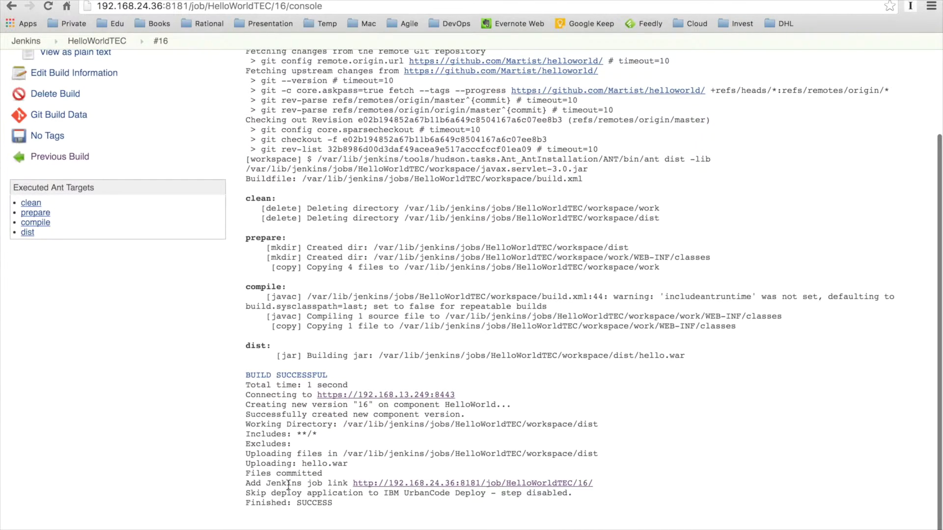
# Switch to IBM UrbanCode Deploy and inspect version 16 of the HelloWorld component
pyautogui.click(353, 4)
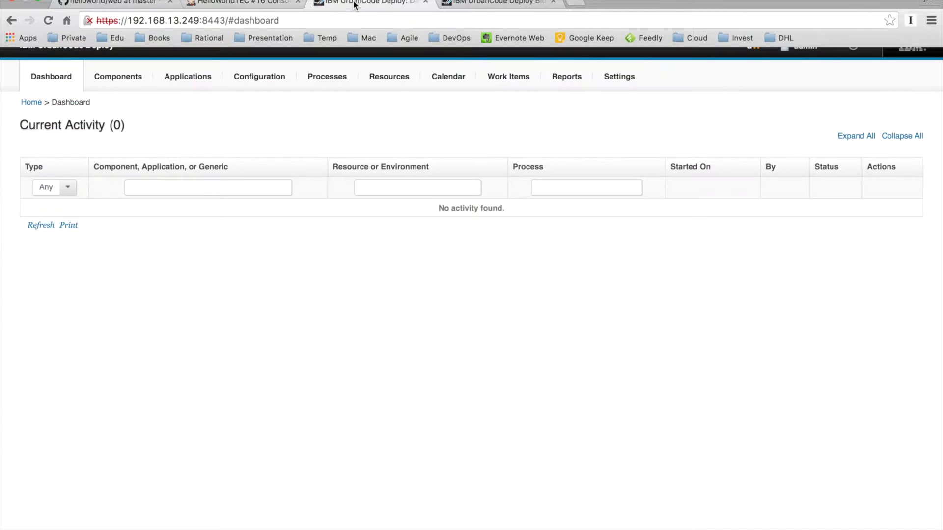
pyautogui.click(120, 82)
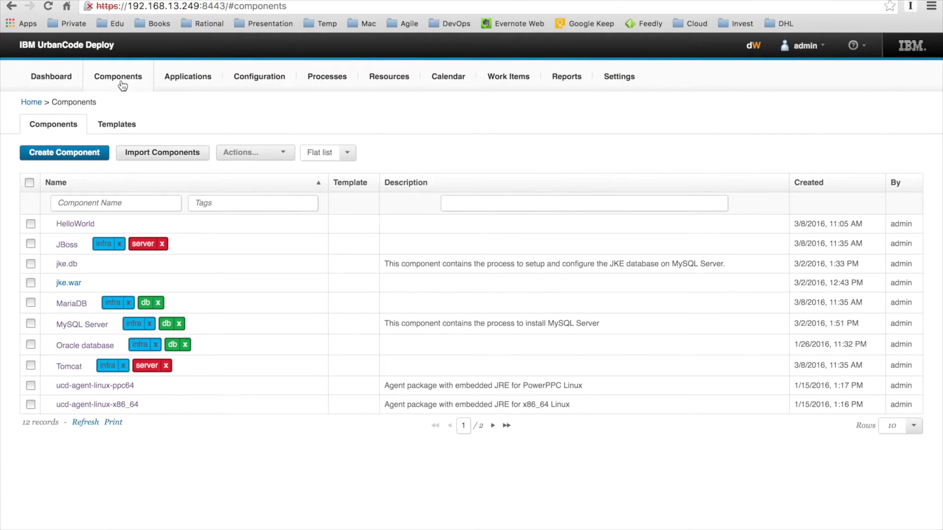
pyautogui.click(74, 224)
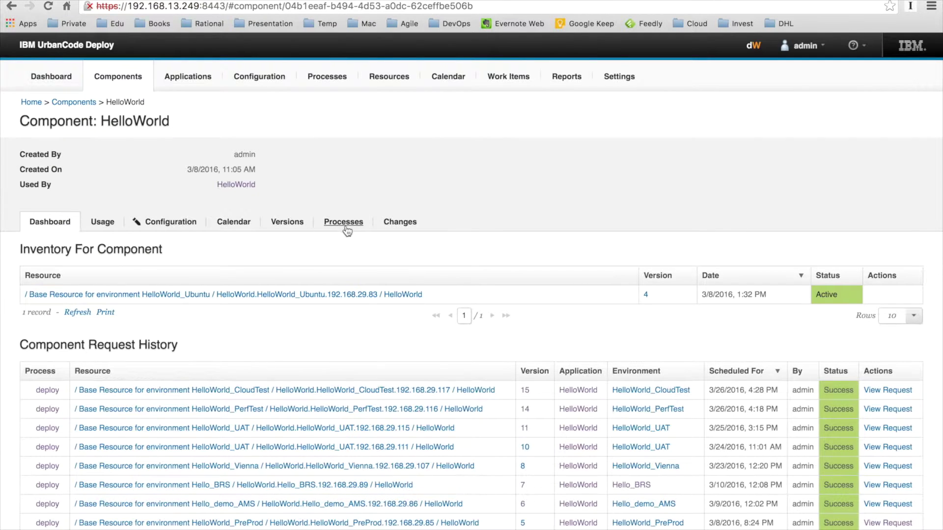
pyautogui.click(293, 225)
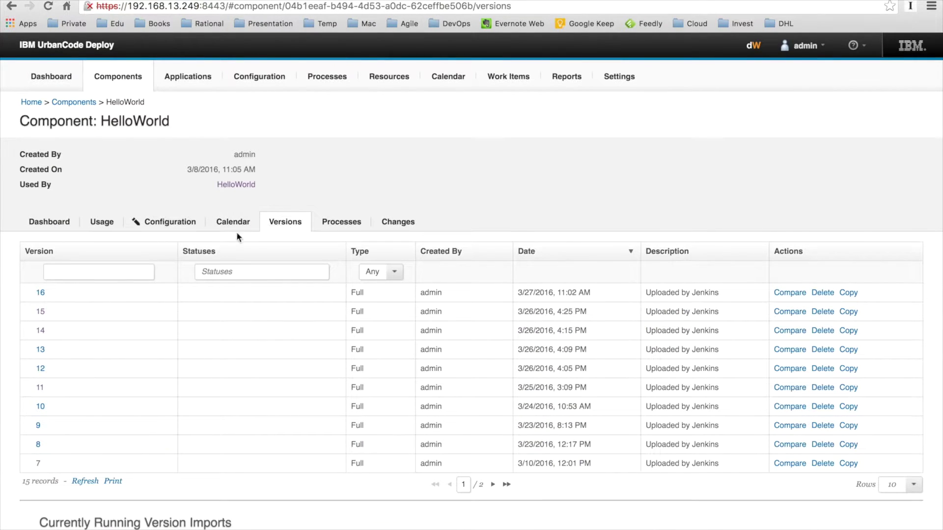
pyautogui.click(40, 293)
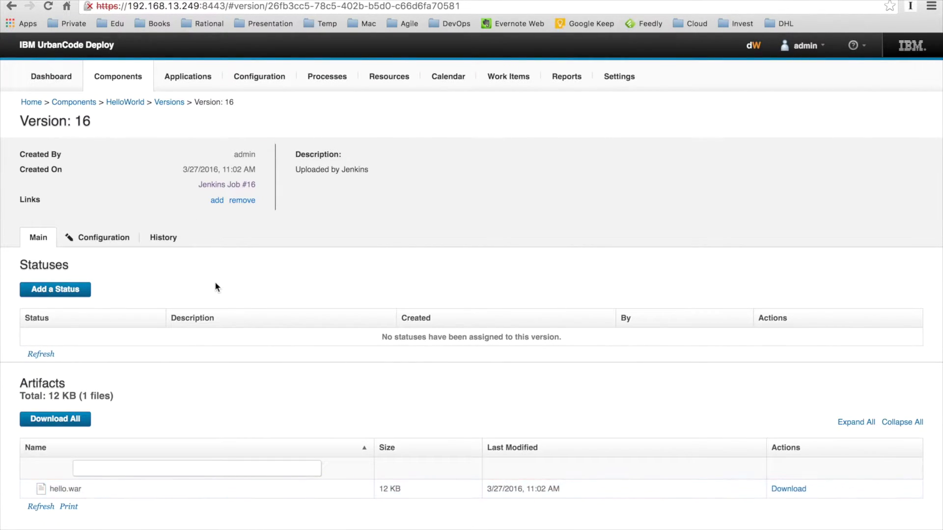
# Open the HelloWorld application and expand its environments to show the deployed component versions
pyautogui.click(203, 79)
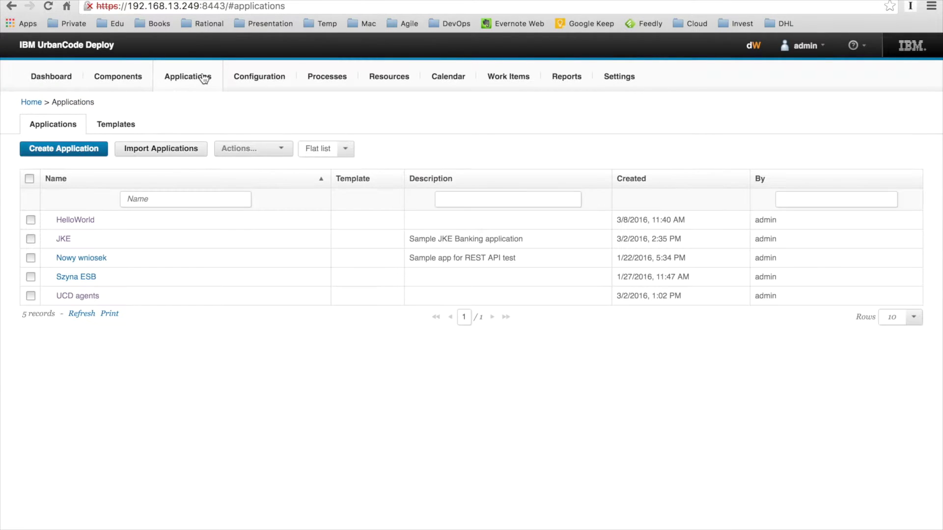
pyautogui.click(78, 220)
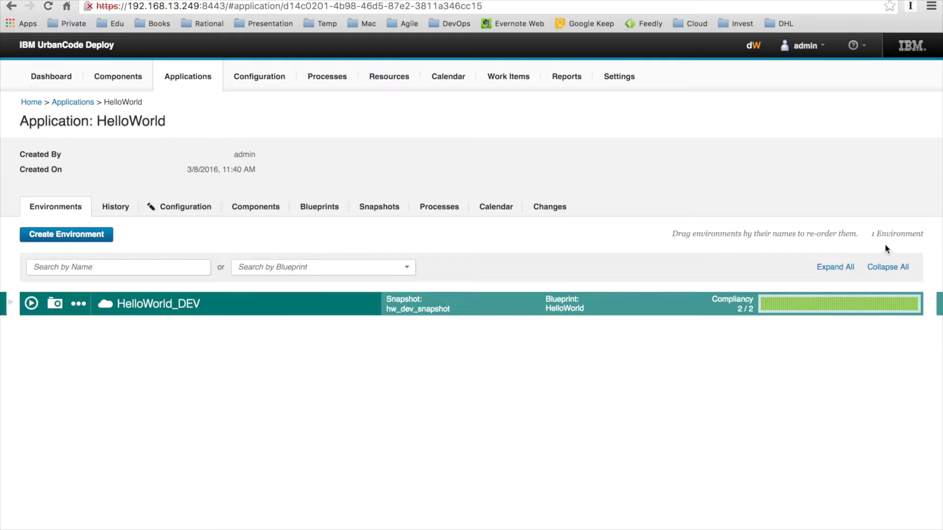
pyautogui.click(844, 269)
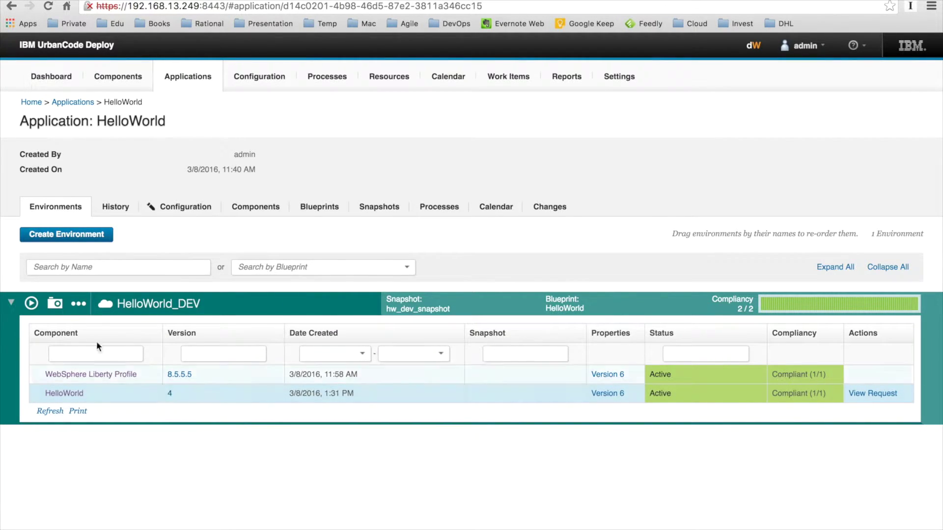
pyautogui.click(31, 304)
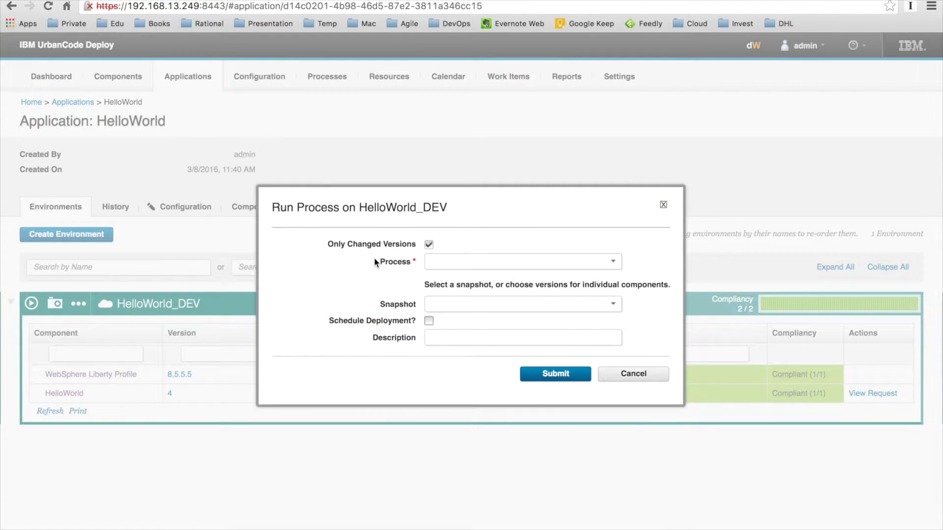
pyautogui.click(614, 261)
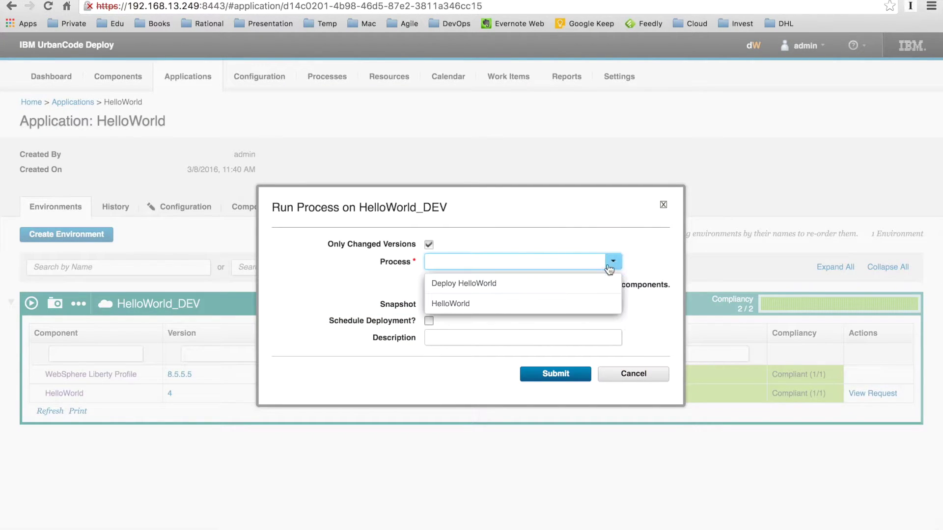
pyautogui.click(522, 287)
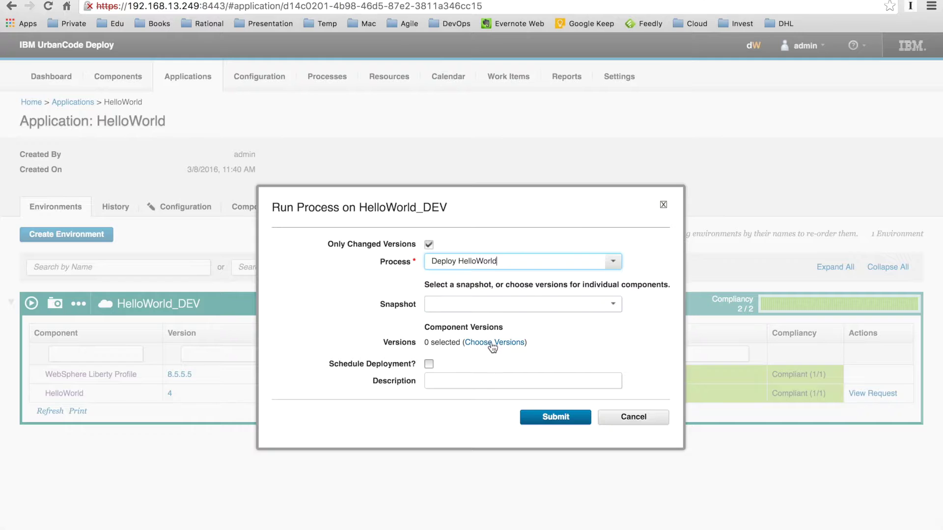
pyautogui.click(493, 342)
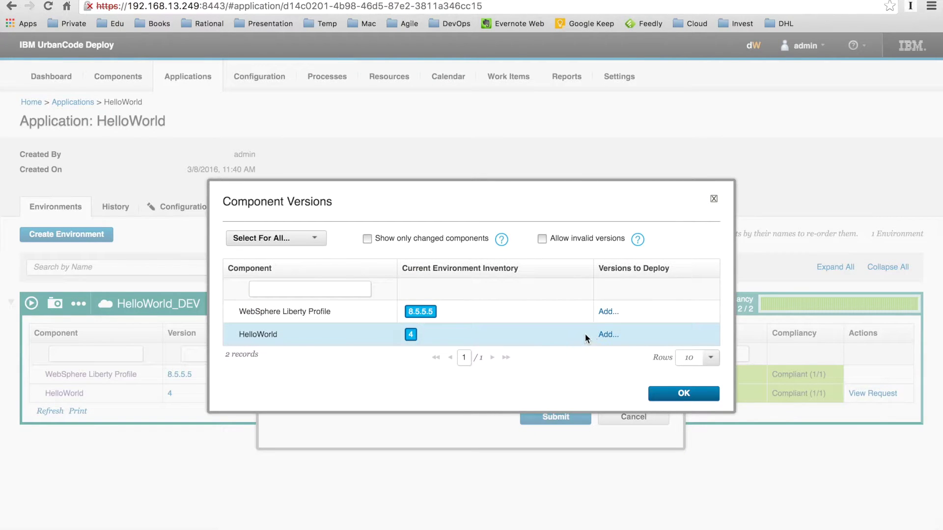
pyautogui.click(607, 336)
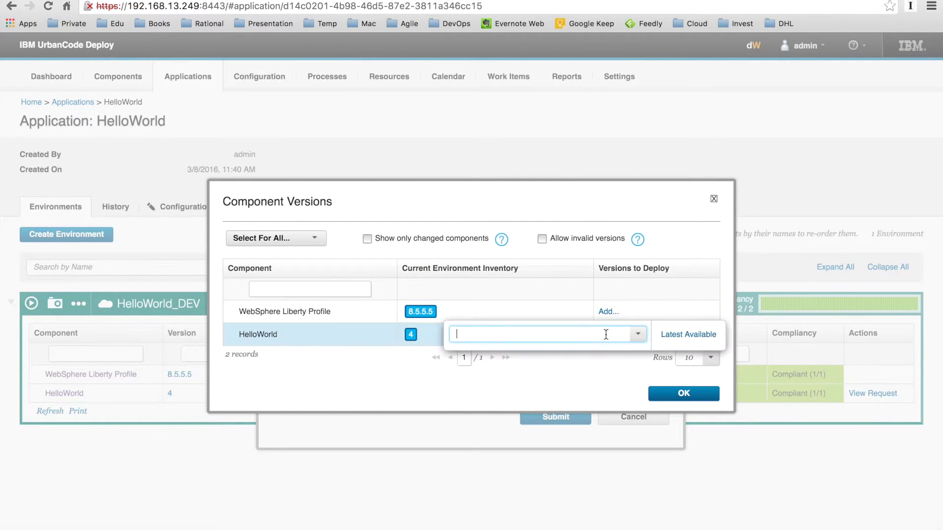
pyautogui.click(678, 337)
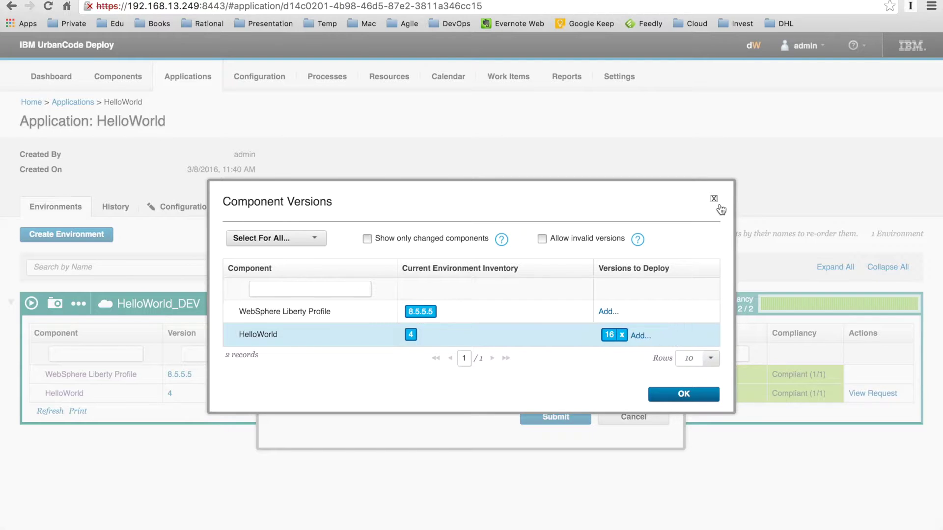
pyautogui.click(713, 200)
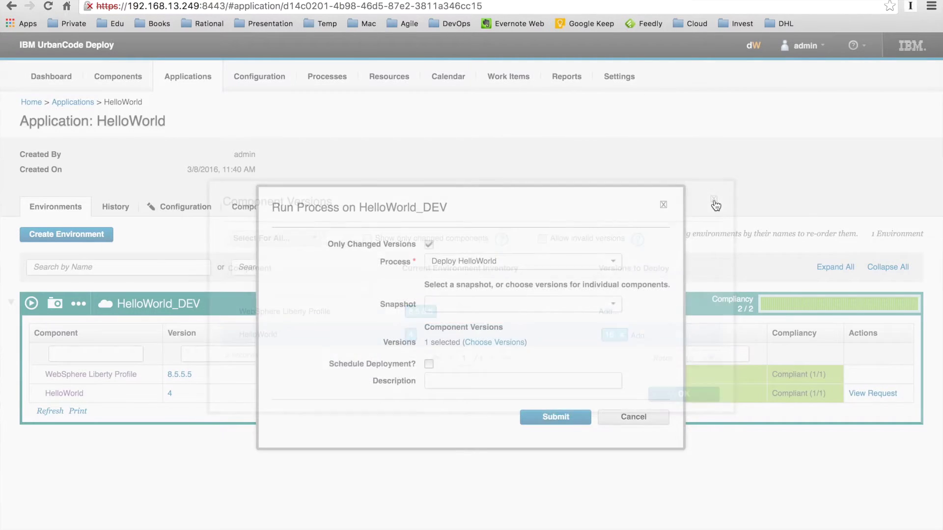
pyautogui.click(663, 205)
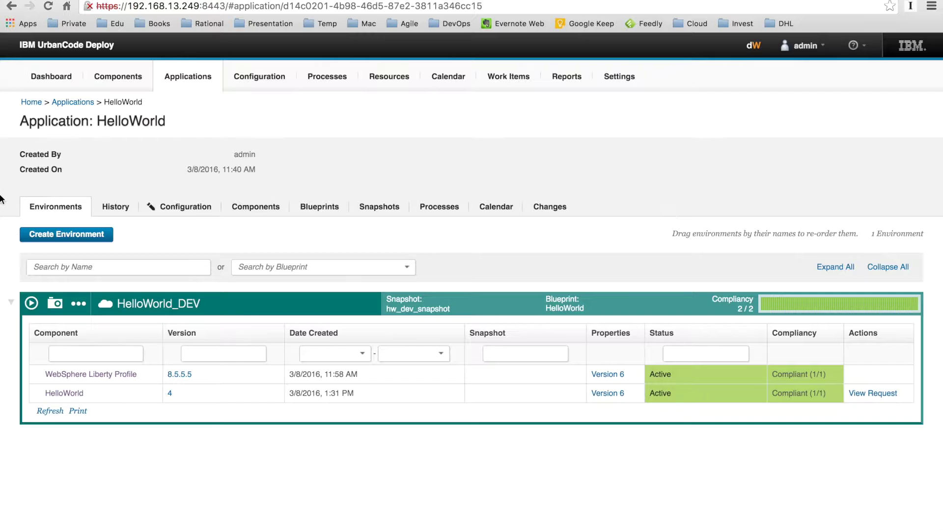
# Start a new environment named HelloWorld_UAT based on the HelloWorld blueprint and proceed to its cloud provisioning settings
pyautogui.click(63, 238)
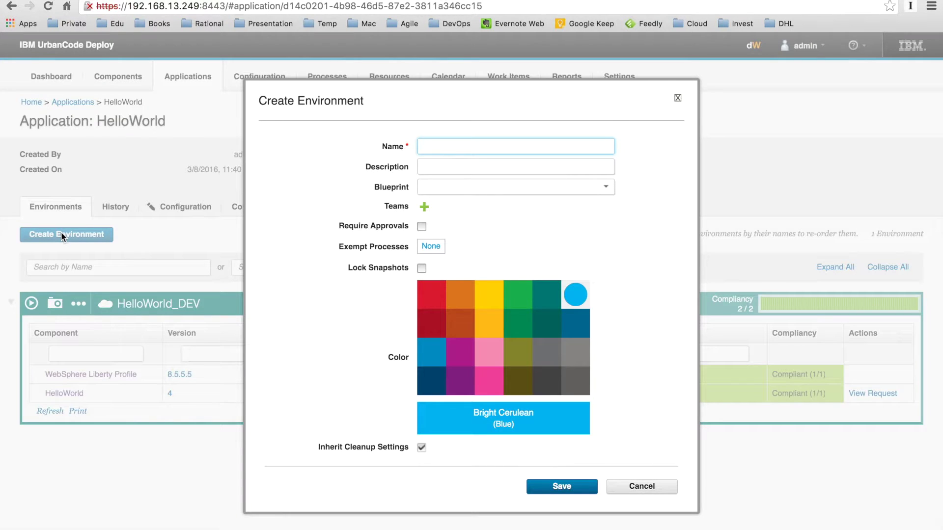
pyautogui.write('HelloWorld_UAT')
pyautogui.click(604, 195)
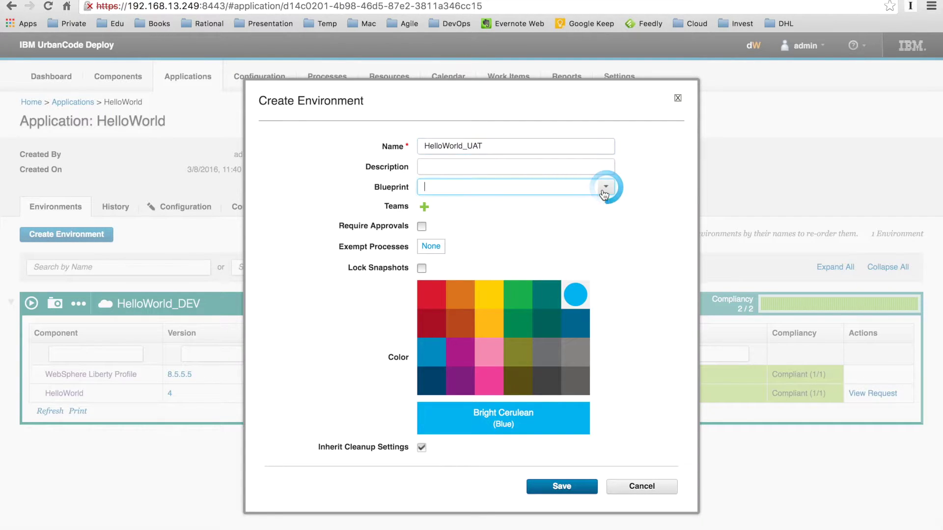
pyautogui.click(501, 209)
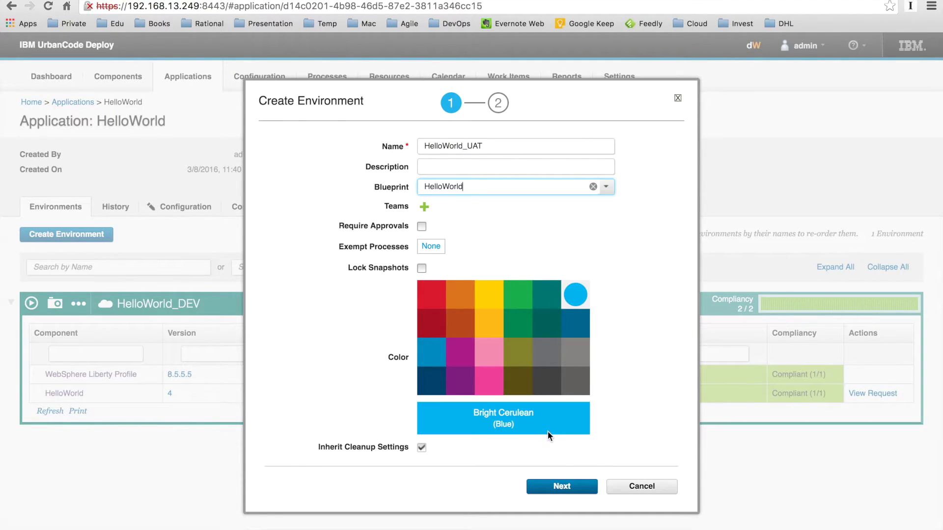
pyautogui.click(561, 487)
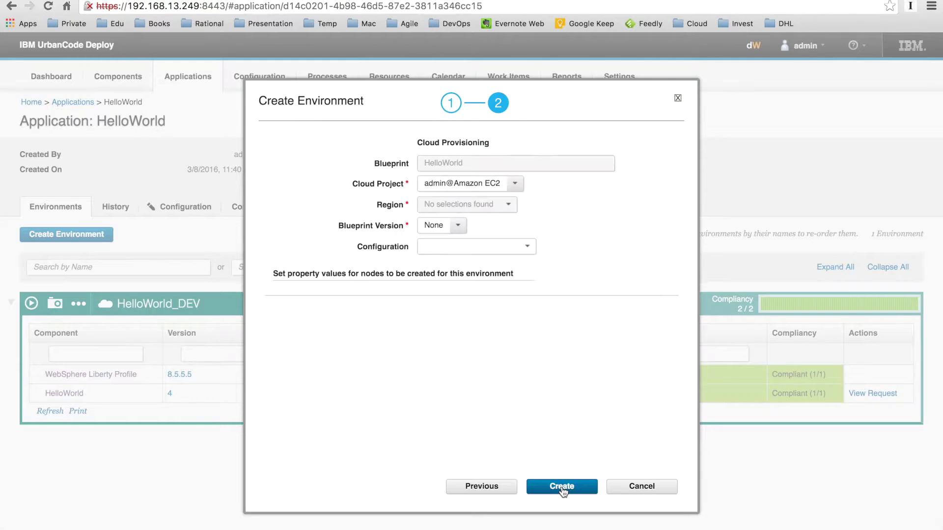
# Set the cloud project to admin@ICM Integration, the region to VMwareCloud and the blueprint version to 1.0
pyautogui.click(518, 189)
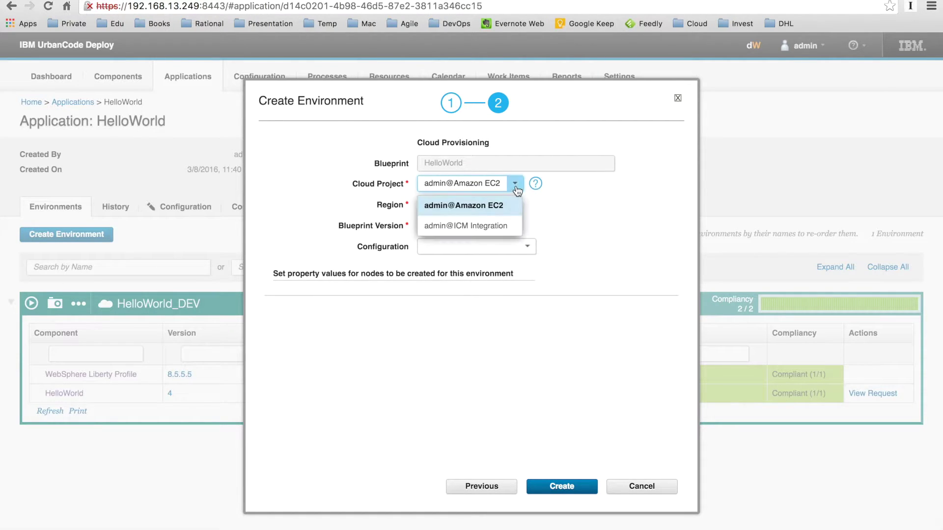
pyautogui.click(482, 226)
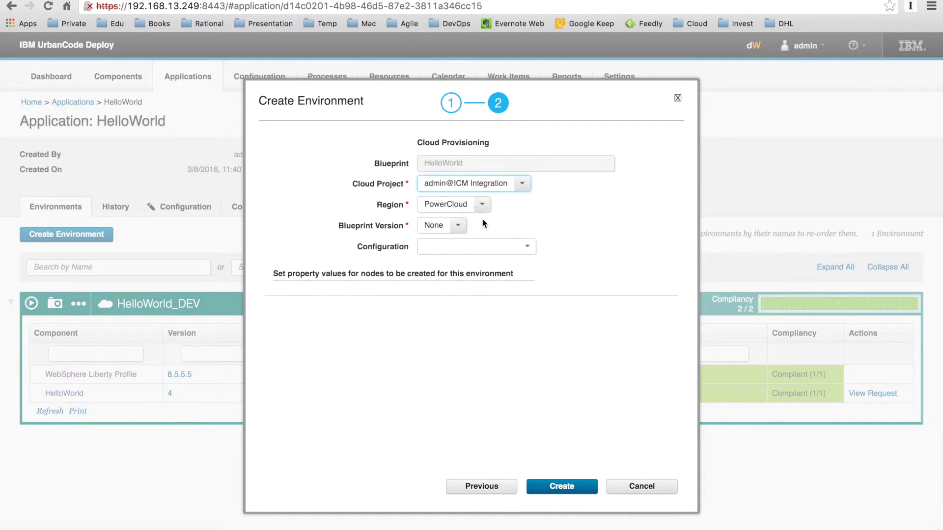
pyautogui.click(483, 206)
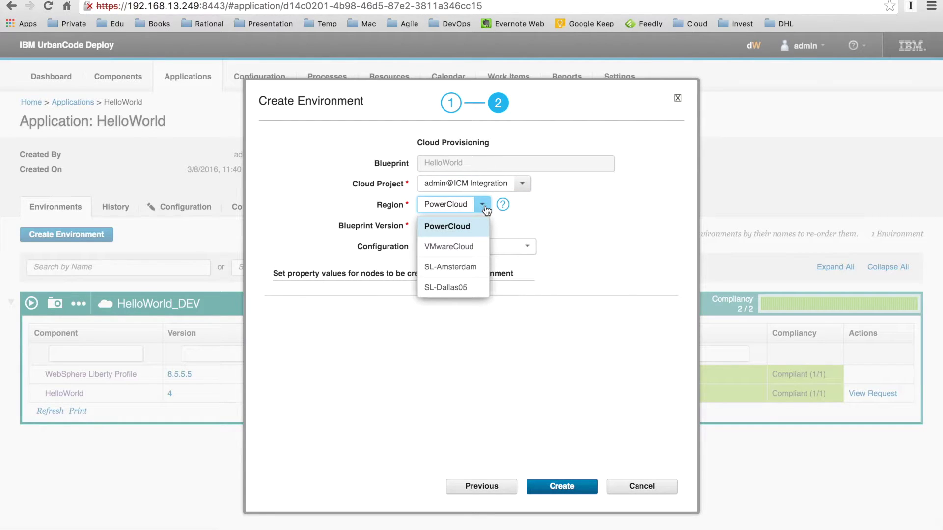
pyautogui.click(459, 246)
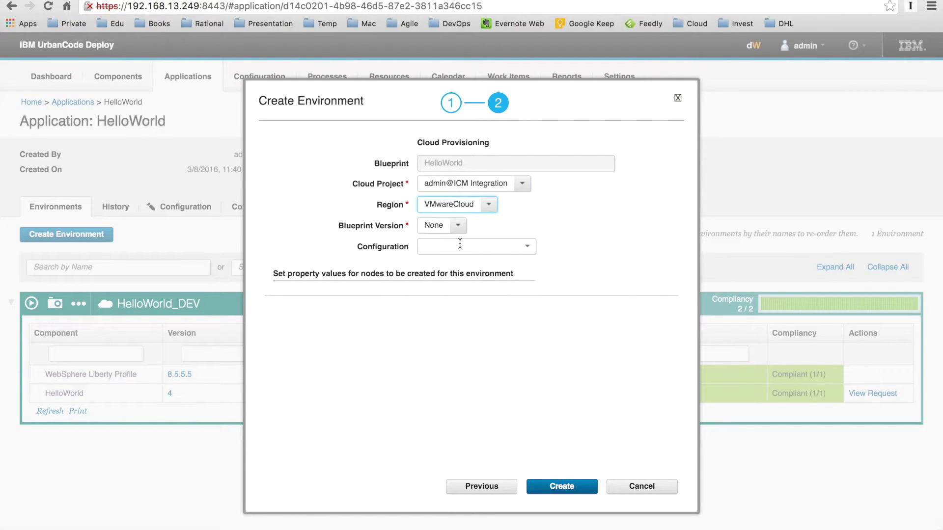
pyautogui.click(457, 225)
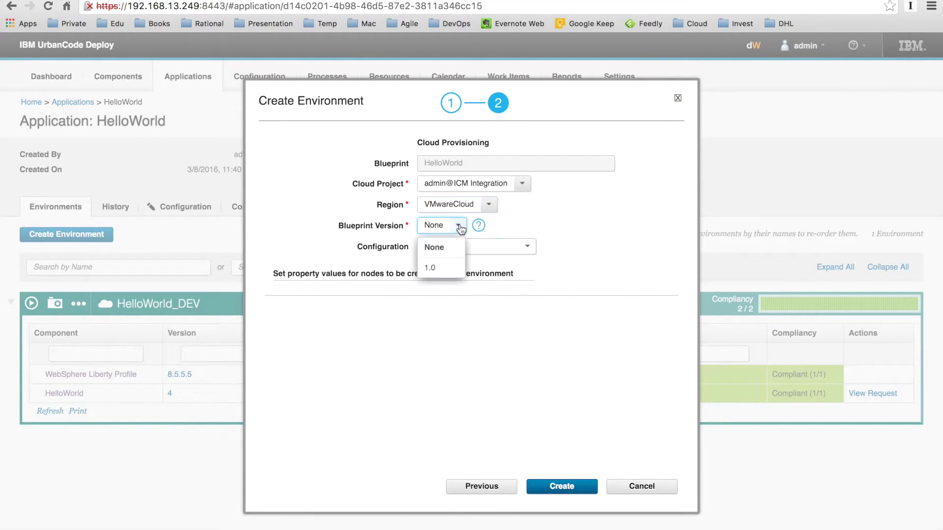
pyautogui.click(432, 269)
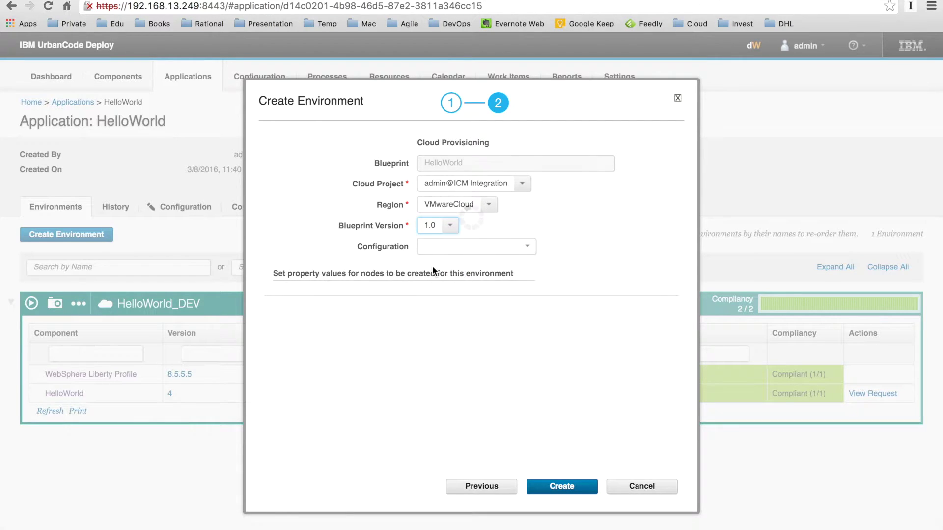
# Apply version 1.0 of the HelloWorld_Ubuntu_config configuration and create the environment
pyautogui.click(526, 250)
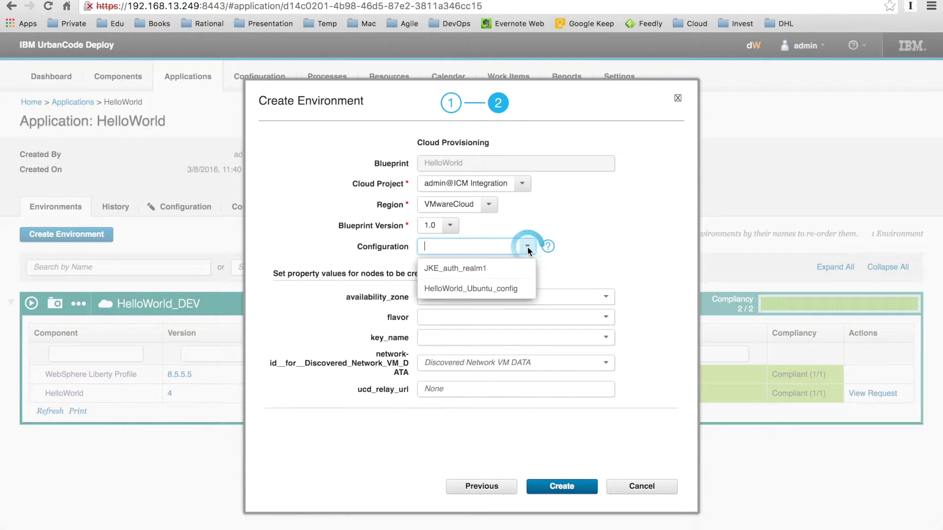
pyautogui.click(487, 289)
pyautogui.click(457, 268)
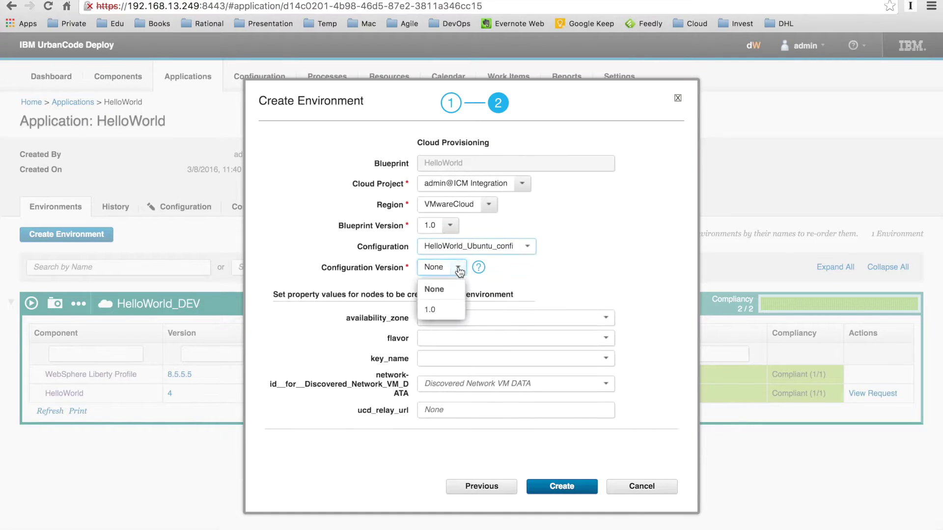
pyautogui.click(434, 307)
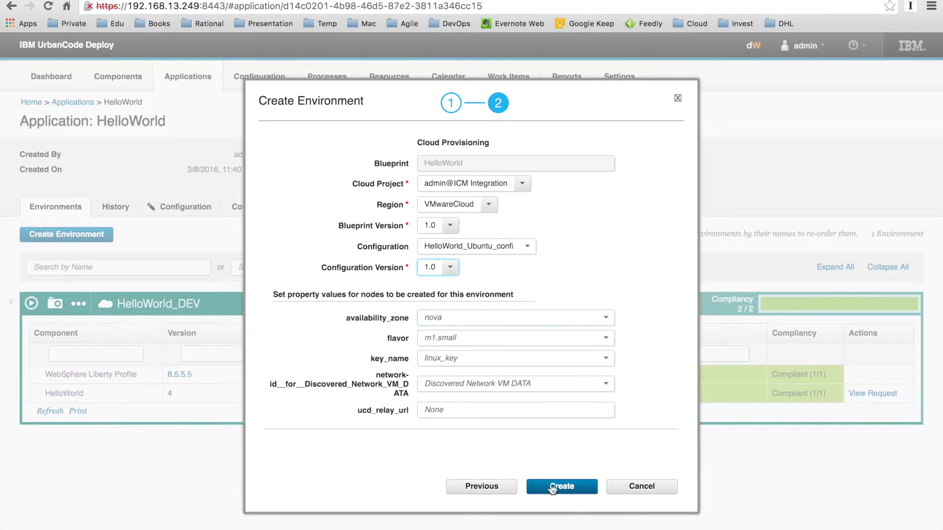
pyautogui.click(570, 493)
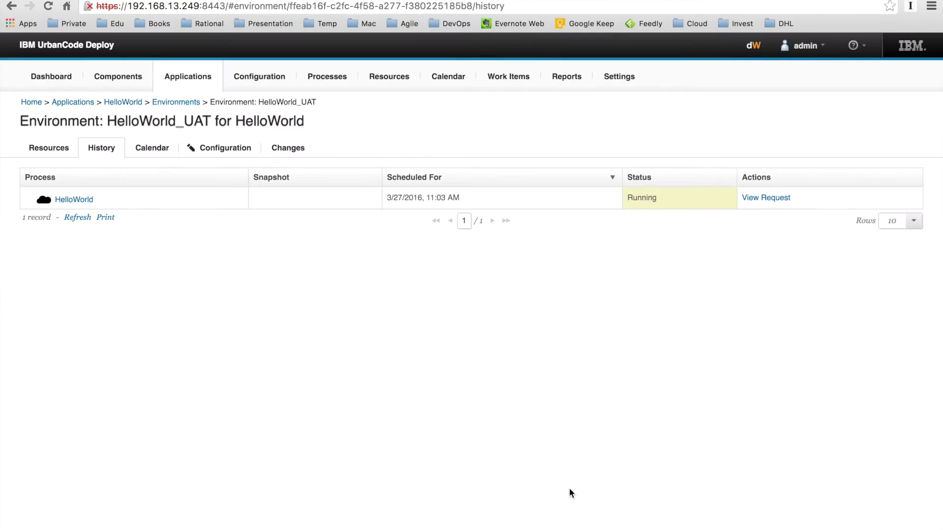
# Open the HelloWorld_UAT provisioning request and expand all execution steps to follow its progress
pyautogui.click(764, 199)
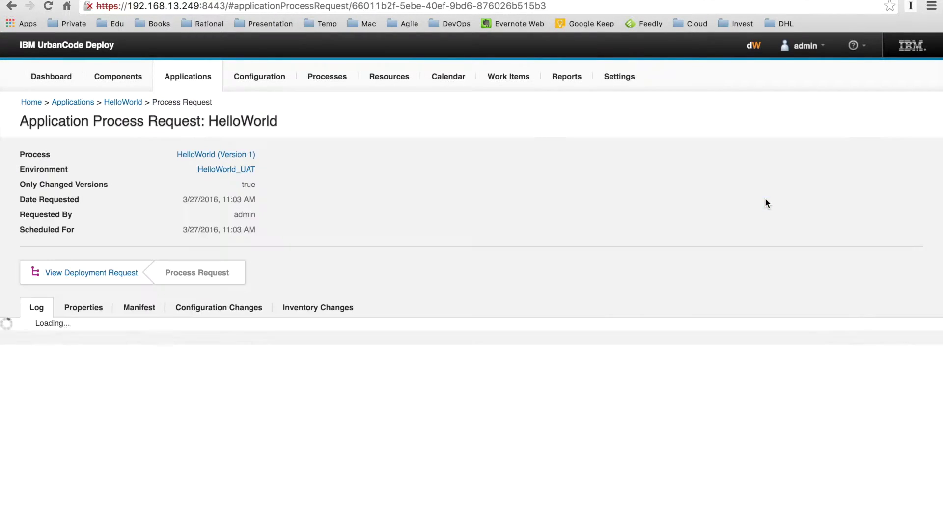
pyautogui.click(855, 353)
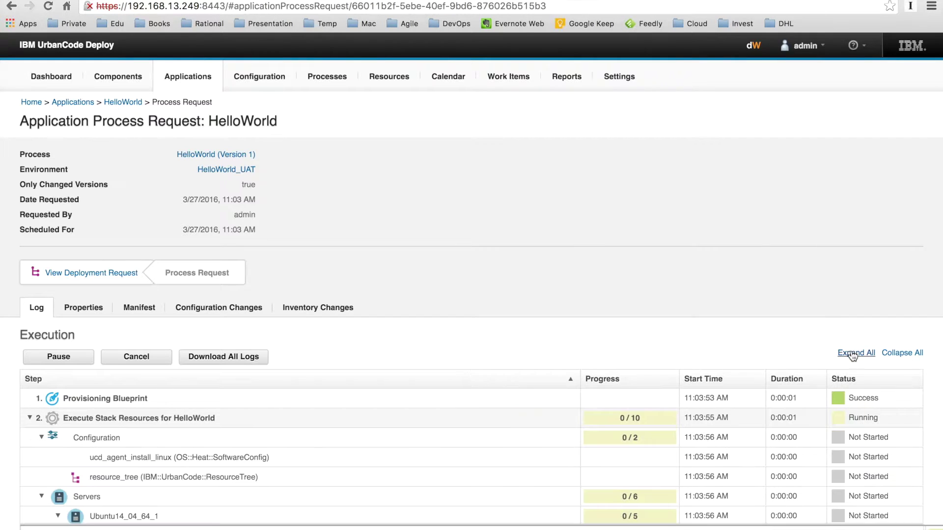
pyautogui.scroll(-5, 735, 324)
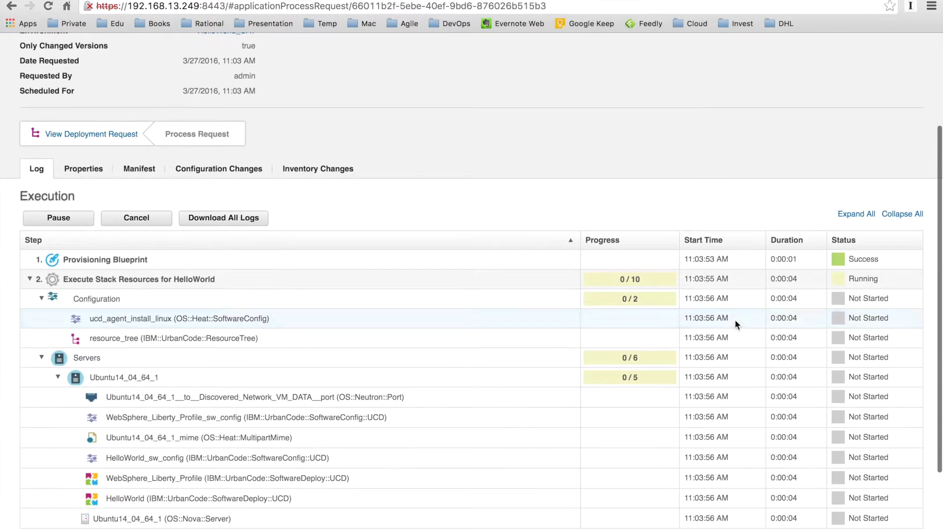
pyautogui.scroll(-2, 735, 320)
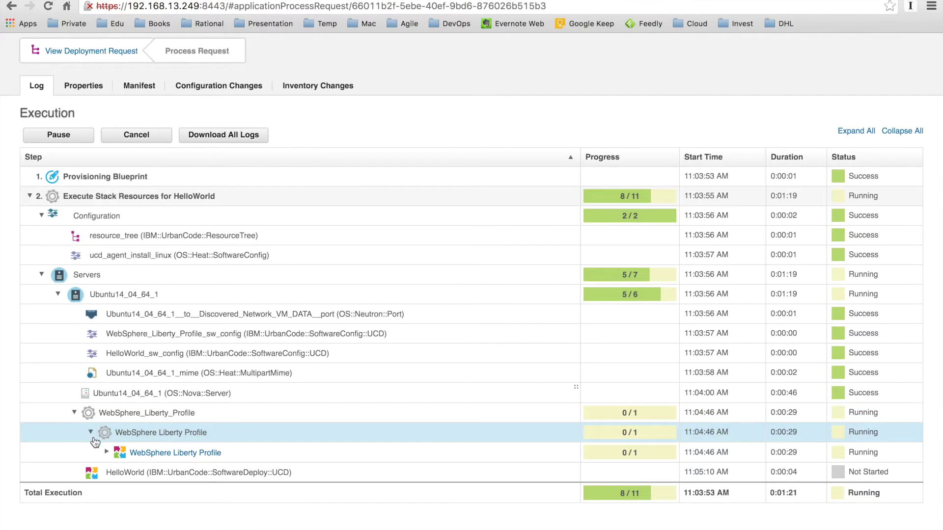
# Expand the WebSphere Liberty Profile component and its deploy process to examine the individual installation steps
pyautogui.click(107, 452)
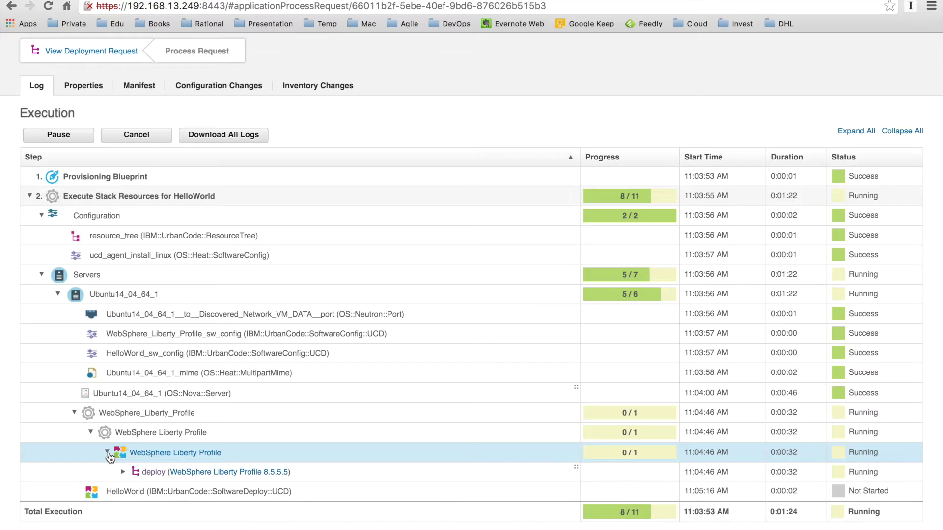
pyautogui.click(124, 472)
pyautogui.scroll(-5, 125, 474)
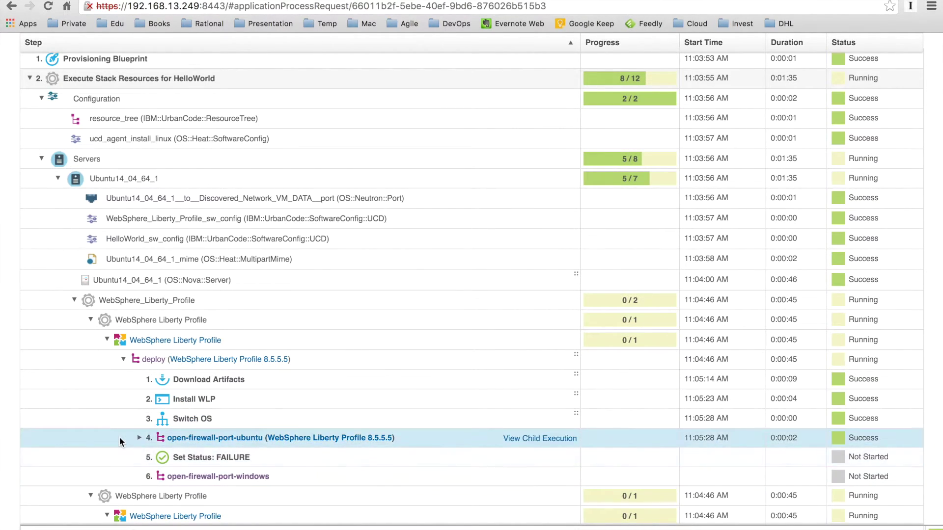
pyautogui.scroll(-4, 119, 437)
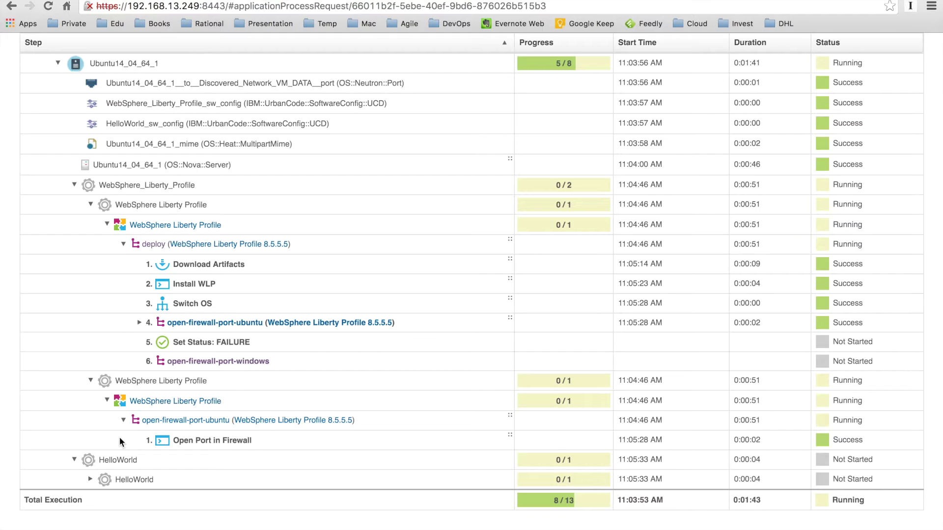
# Expand the HelloWorld component down to its deploy process for version 16 and follow the deployment steps
pyautogui.click(90, 479)
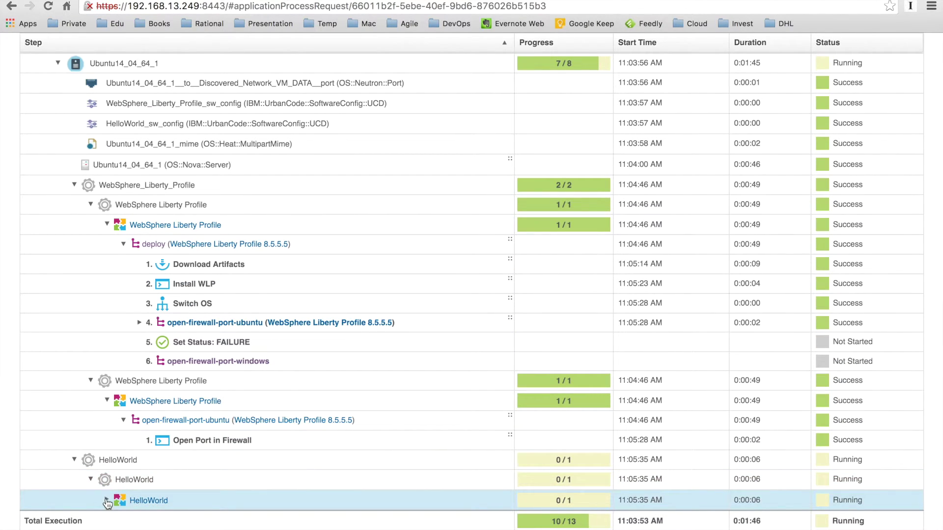
pyautogui.click(107, 499)
pyautogui.click(122, 520)
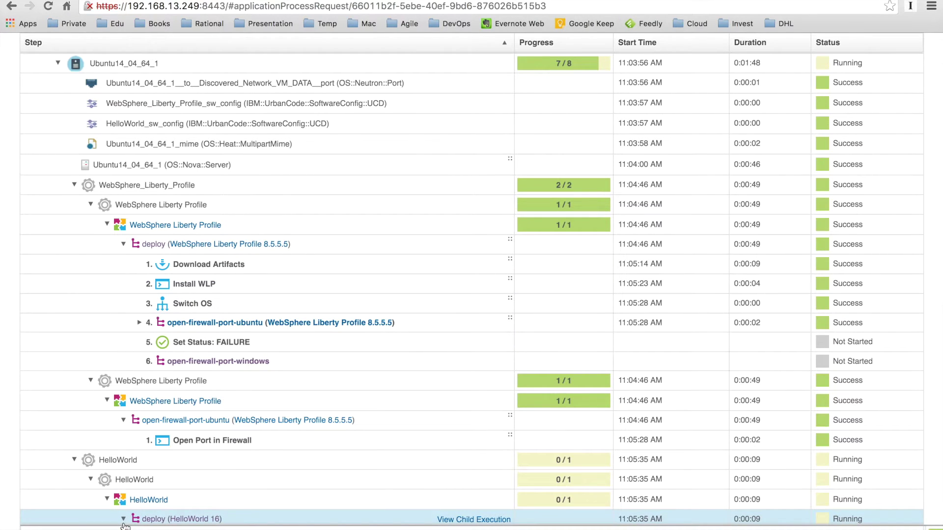
pyautogui.scroll(-2, 140, 465)
pyautogui.scroll(-3, 141, 464)
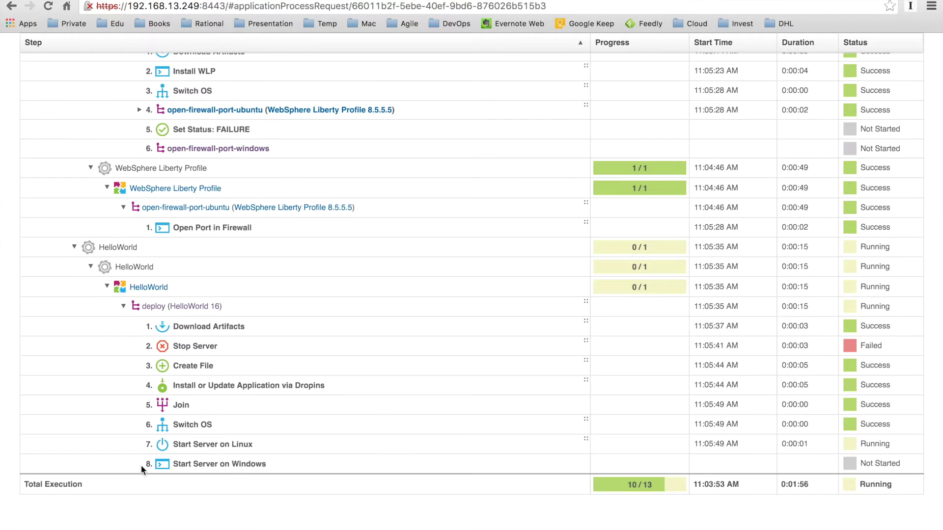
pyautogui.scroll(-2, 140, 464)
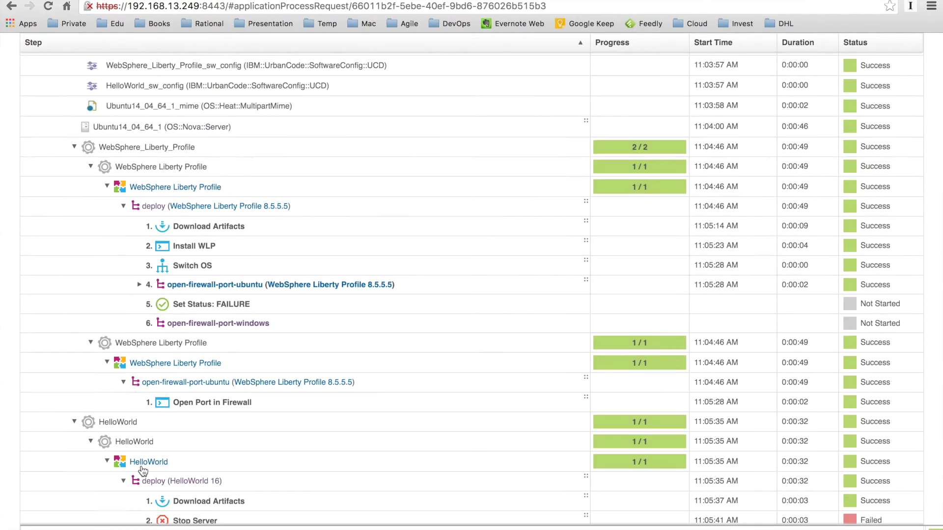
# Undock the execution timeline from the top of the log and check the total execution row
pyautogui.scroll(-1, 390, 296)
pyautogui.scroll(-5, 390, 301)
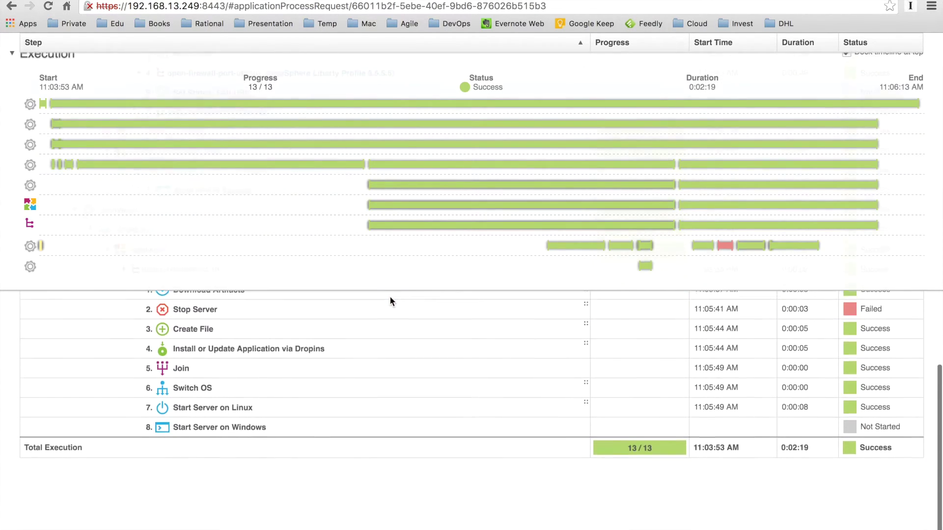
pyautogui.click(846, 53)
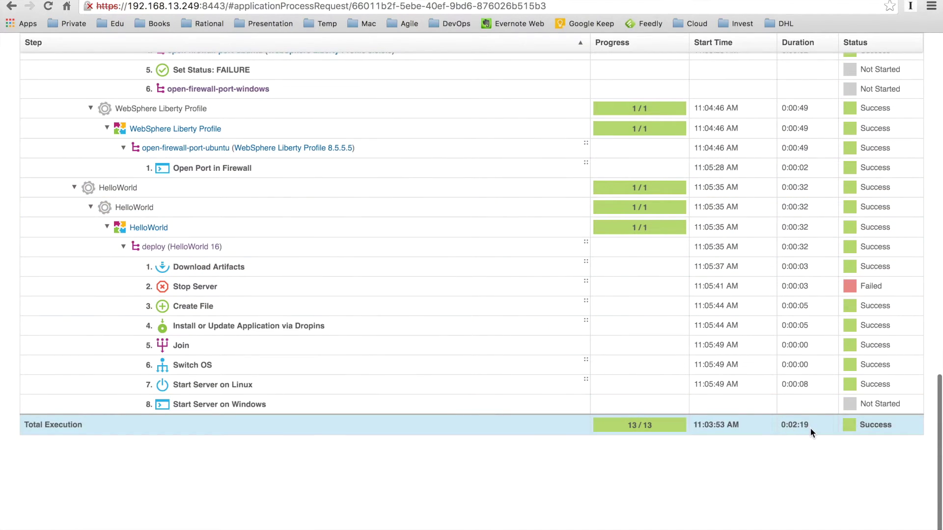
# Return to the HelloWorld application and expand all environments to compare the component versions in DEV and UAT
pyautogui.scroll(15, 808, 426)
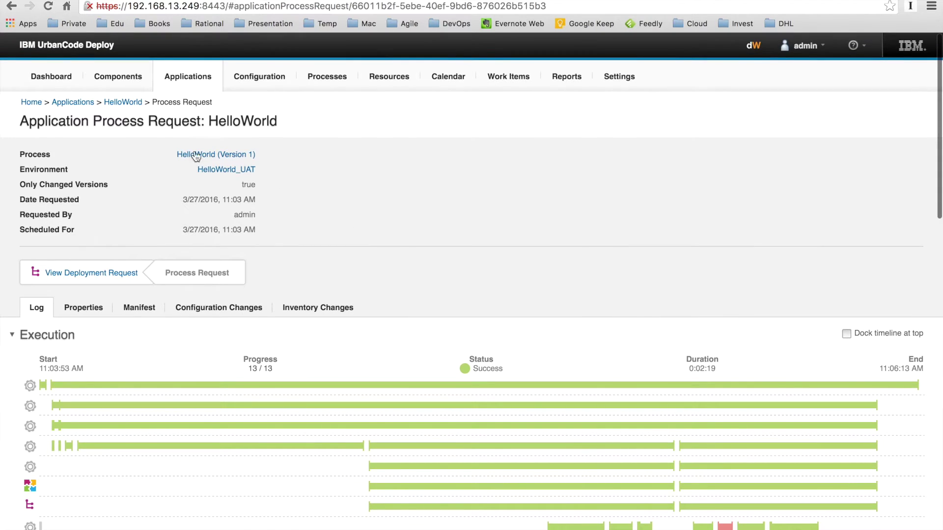
pyautogui.click(125, 102)
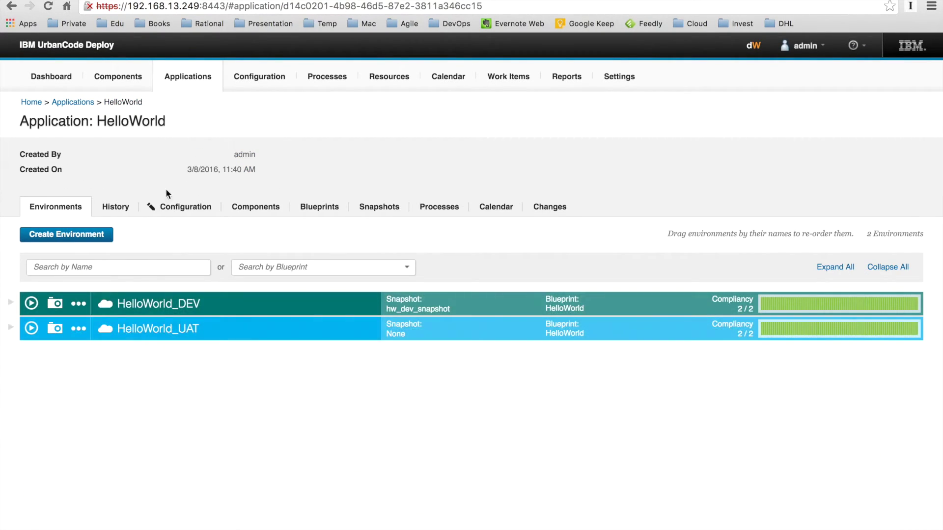
pyautogui.click(840, 268)
pyautogui.scroll(-1, 673, 297)
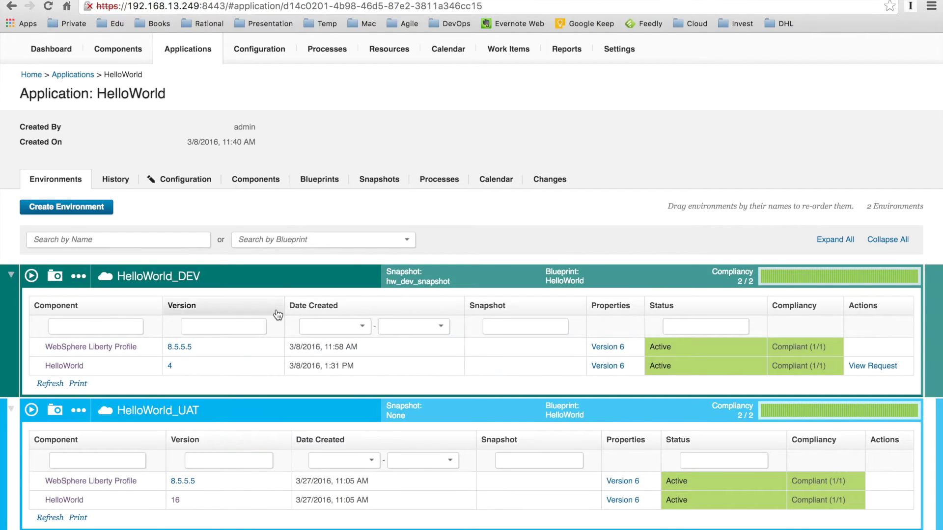
pyautogui.scroll(1, 276, 311)
# Open the list of agents under resources and select the IP address in the HelloWorld_UAT agent's name
pyautogui.click(389, 49)
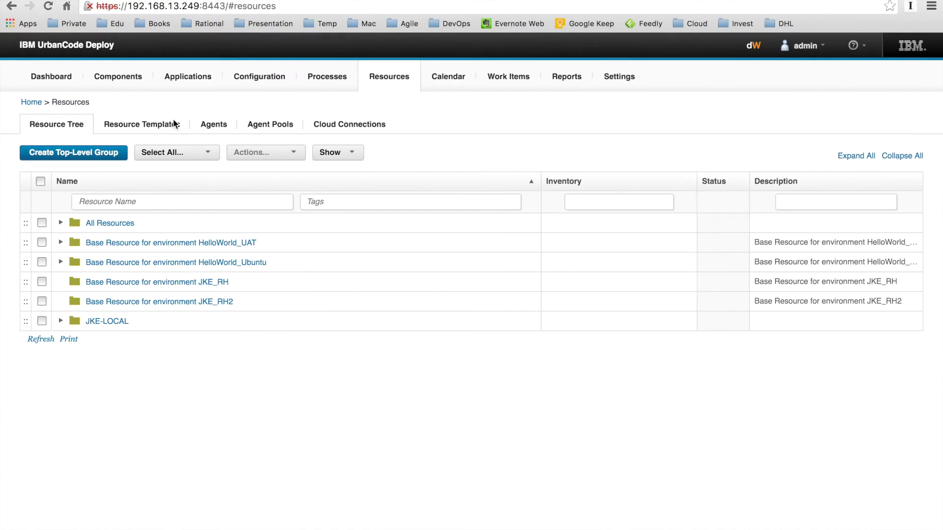
pyautogui.click(212, 125)
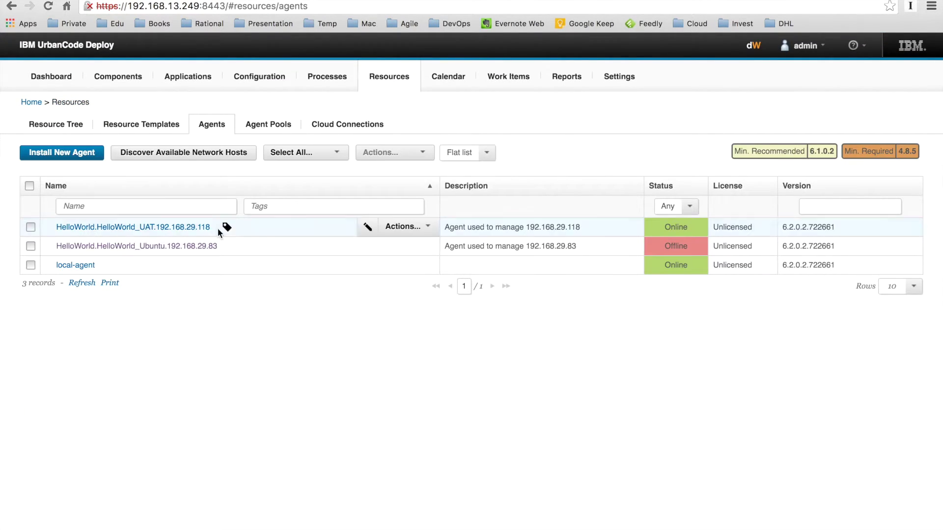
pyautogui.moveTo(210, 228); pyautogui.dragTo(158, 231)
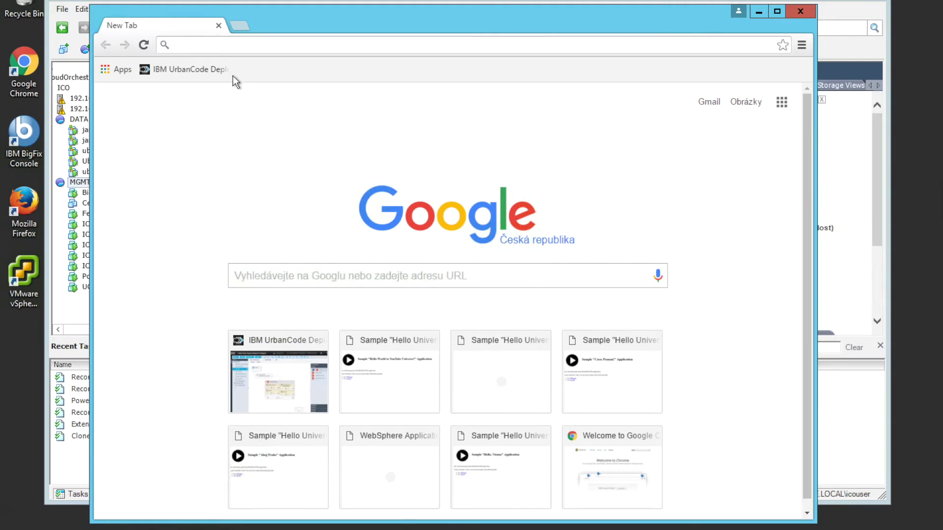
# Load 192.168.29.118:9080/hello in the remote desktop's Chrome browser to check the deployed application
pyautogui.write('192.168.29.118')
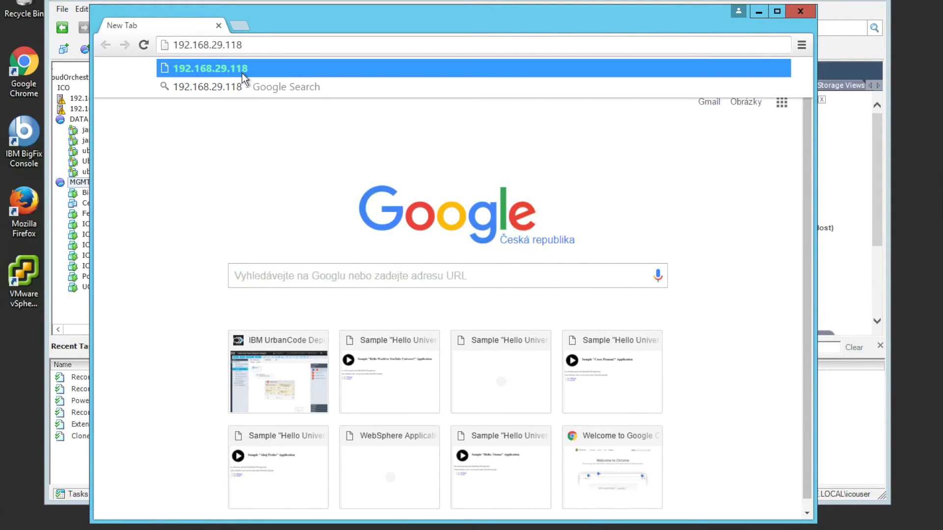
pyautogui.write(':90')
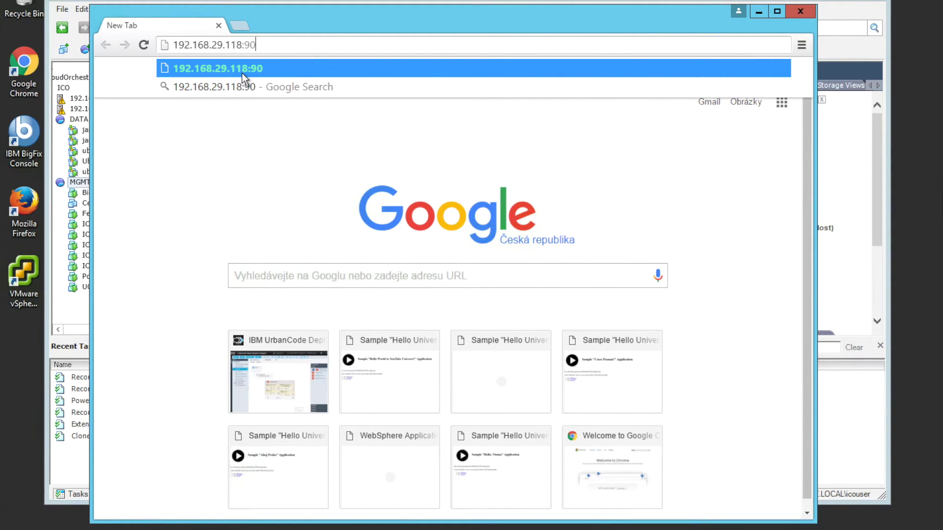
pyautogui.write('80/hell')
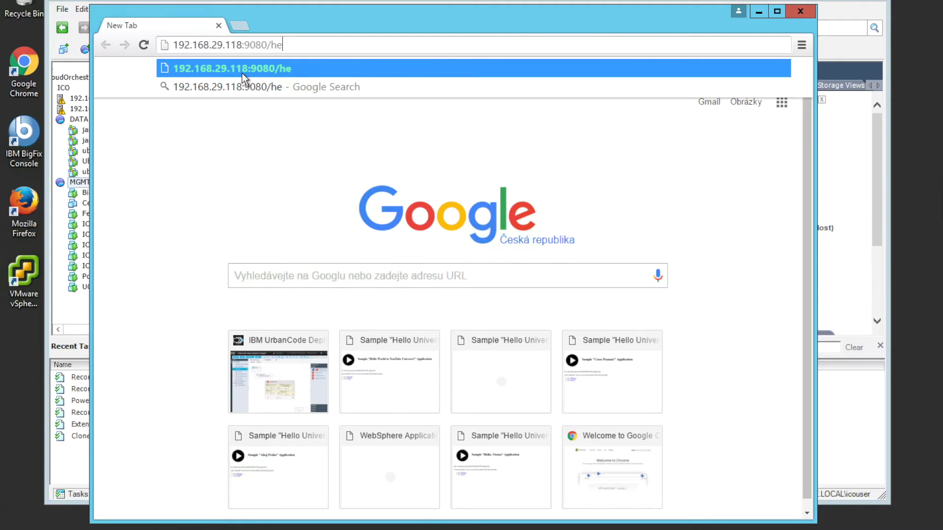
pyautogui.write('o')
pyautogui.press('Return')
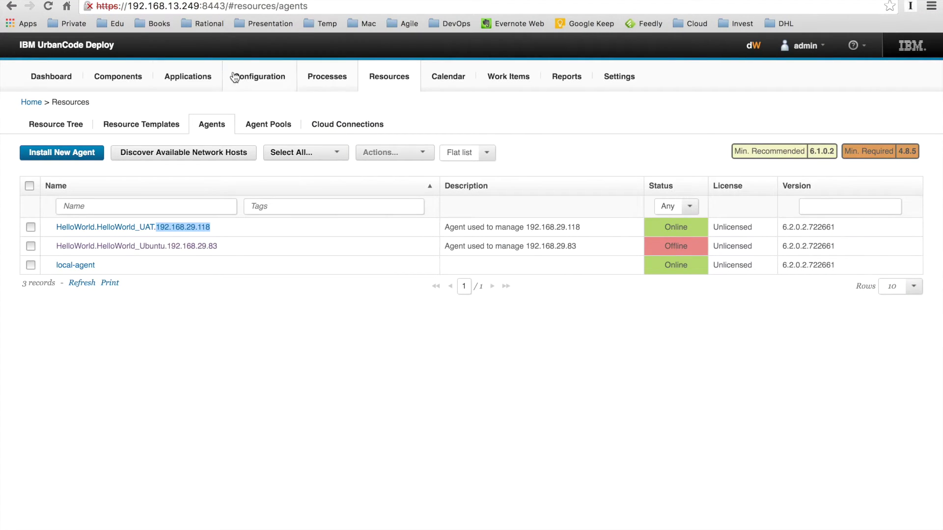
# Return to UrbanCode Deploy, open the HelloWorld application, and expand all its environments to review the DEV and UAT components
pyautogui.click(189, 80)
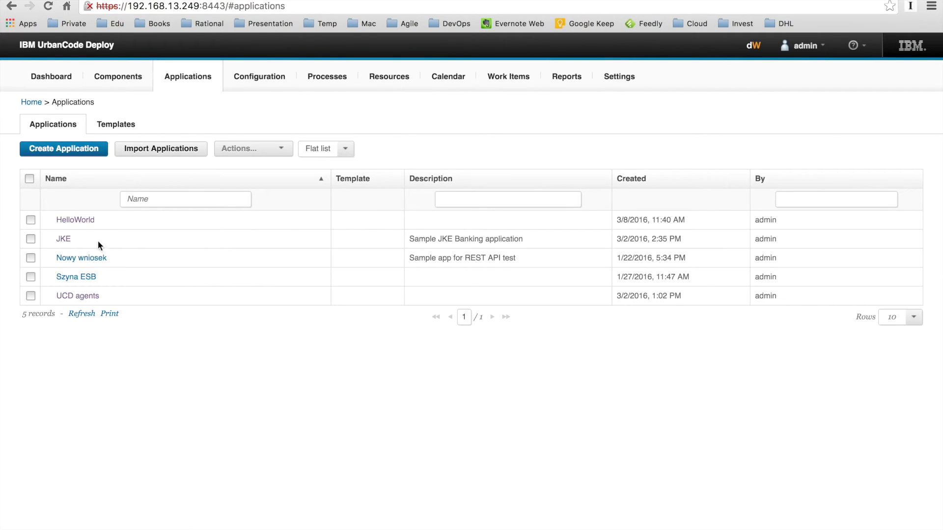
pyautogui.click(72, 220)
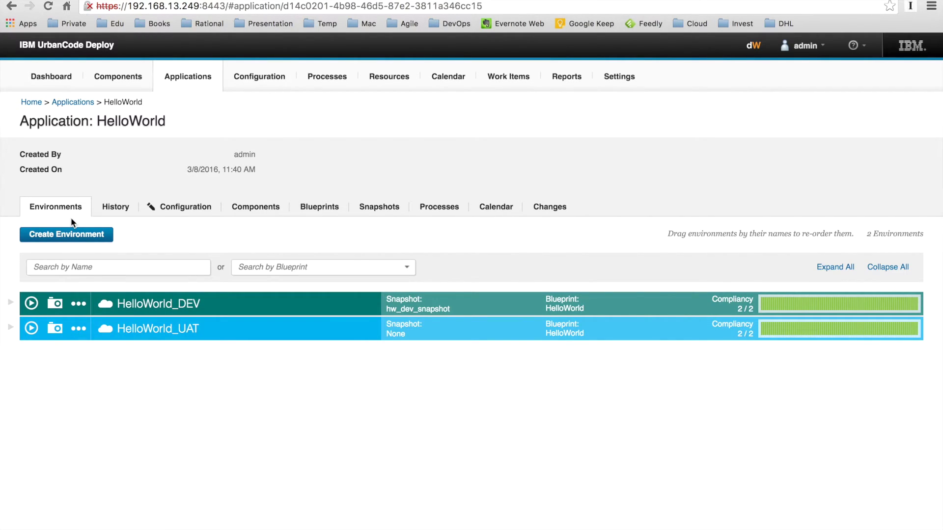
pyautogui.click(836, 268)
pyautogui.scroll(-1, 280, 324)
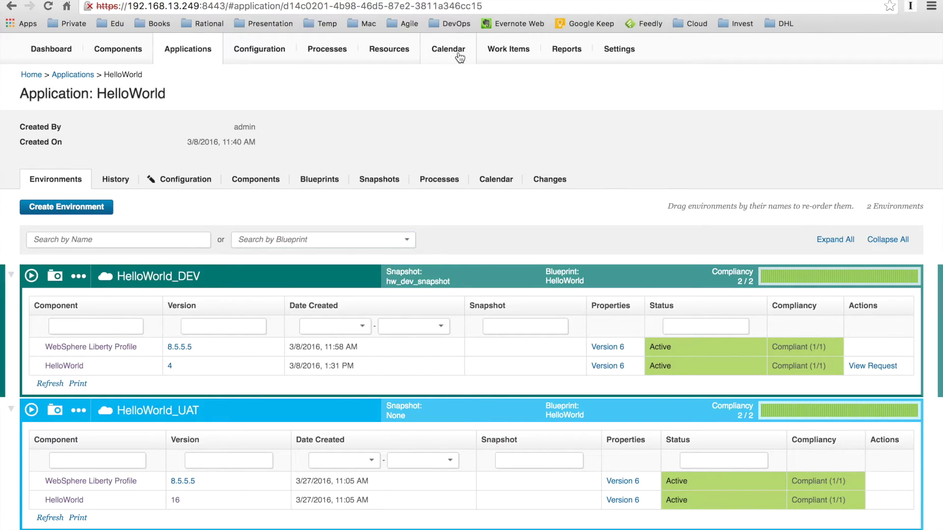
# Switch to Blueprint Designer, open the HelloWorld blueprint, and inspect the properties of its Ubuntu image, WebSphere Liberty Profile and HelloWorld components
pyautogui.click(462, 0)
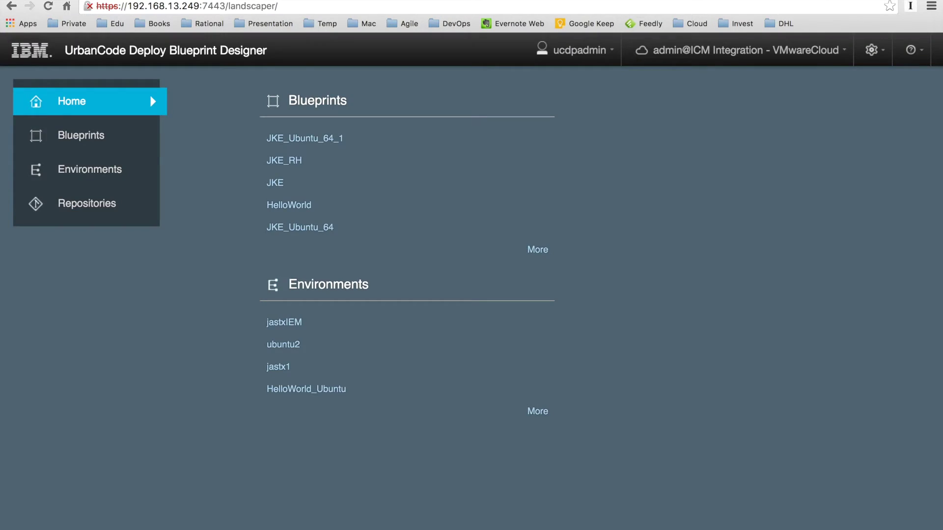
pyautogui.click(279, 205)
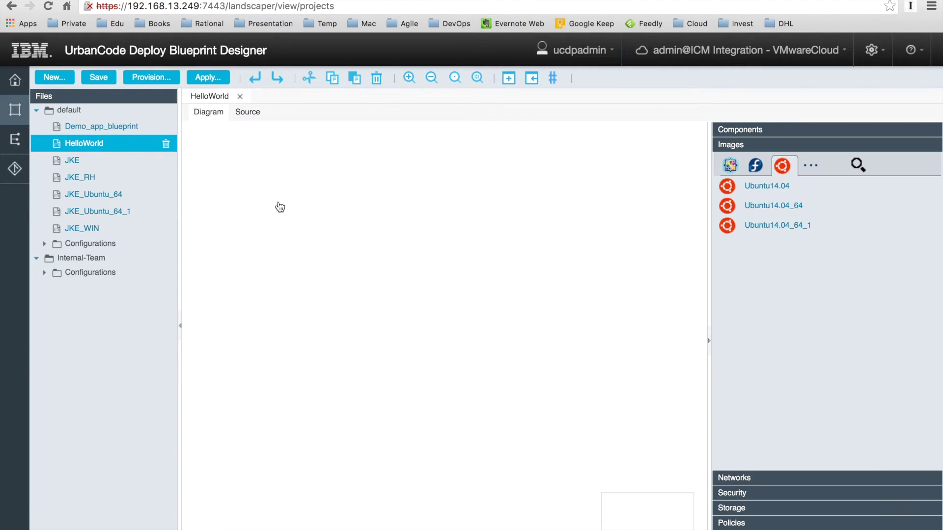
pyautogui.click(323, 197)
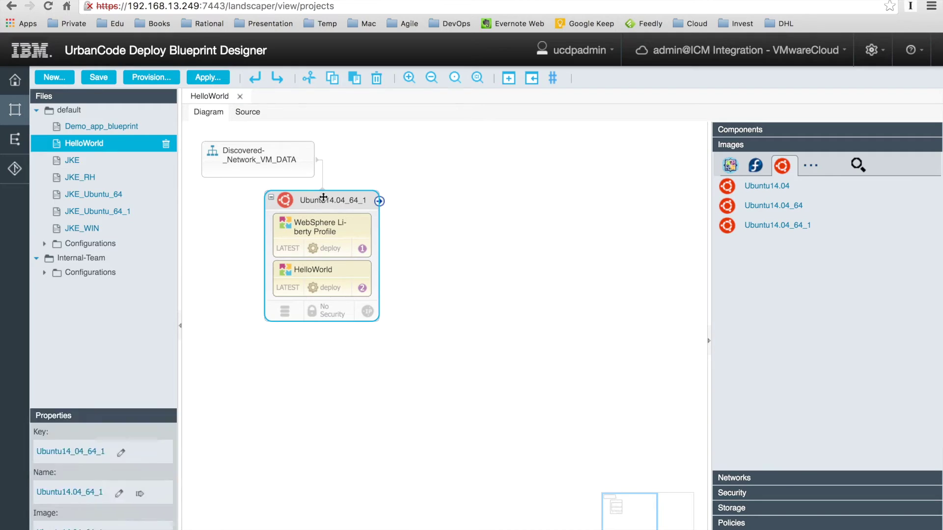
pyautogui.click(342, 230)
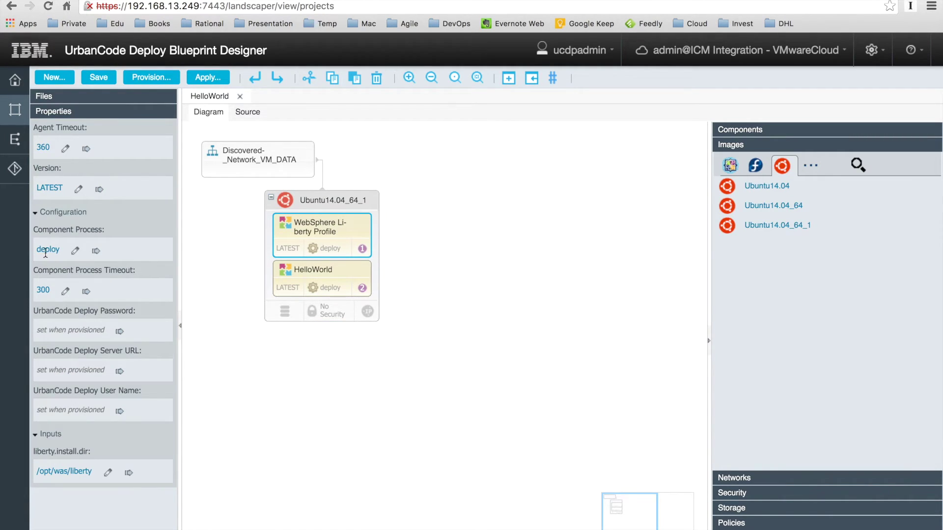
pyautogui.click(324, 271)
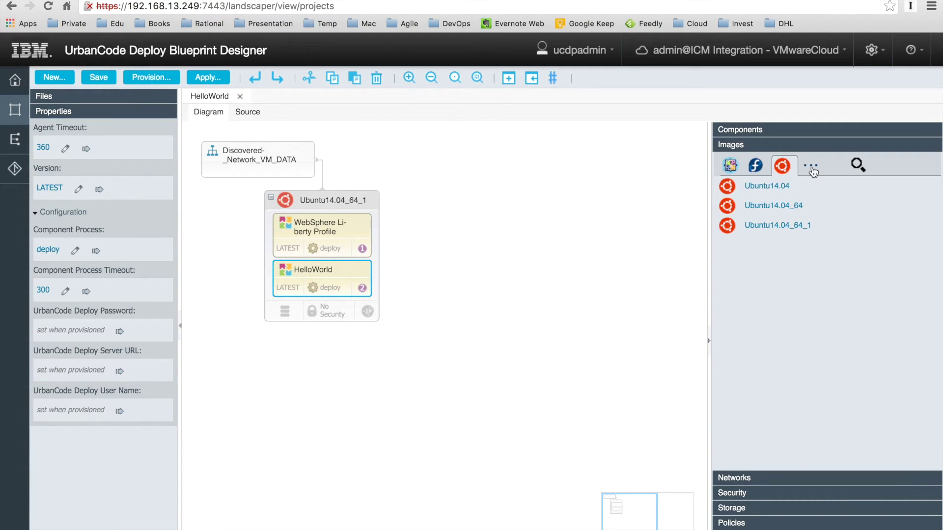
# Browse the available operating system images and add a second Ubuntu14.04_64_1 image beside the existing one in the blueprint diagram
pyautogui.click(811, 169)
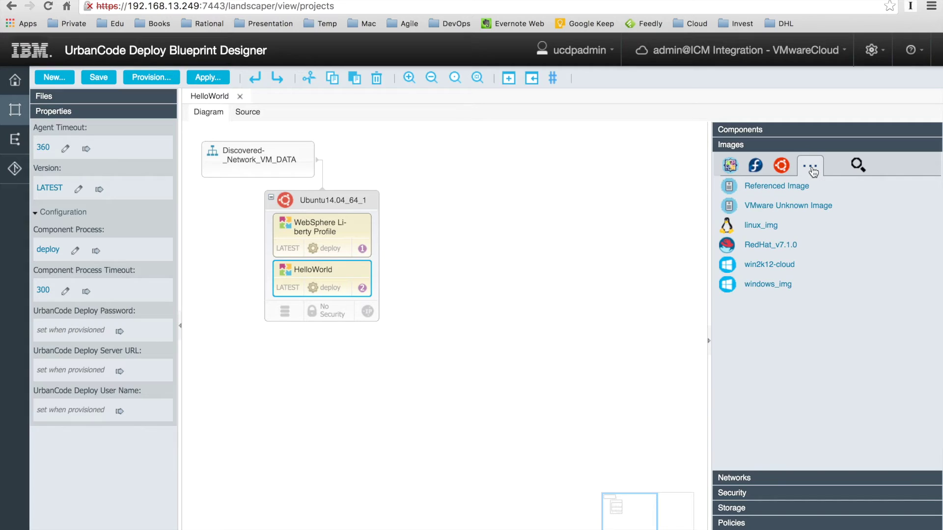
pyautogui.click(755, 168)
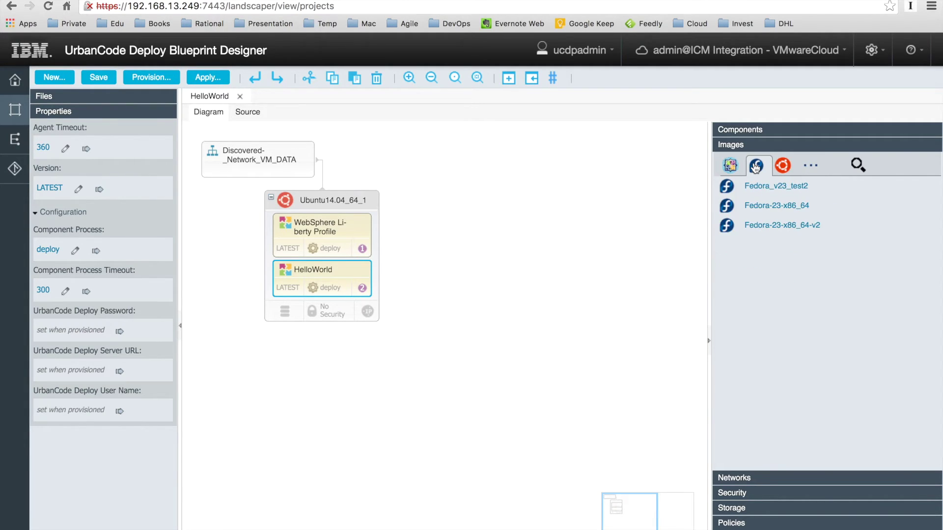
pyautogui.click(782, 166)
pyautogui.click(764, 231)
pyautogui.moveTo(764, 230); pyautogui.dragTo(414, 198)
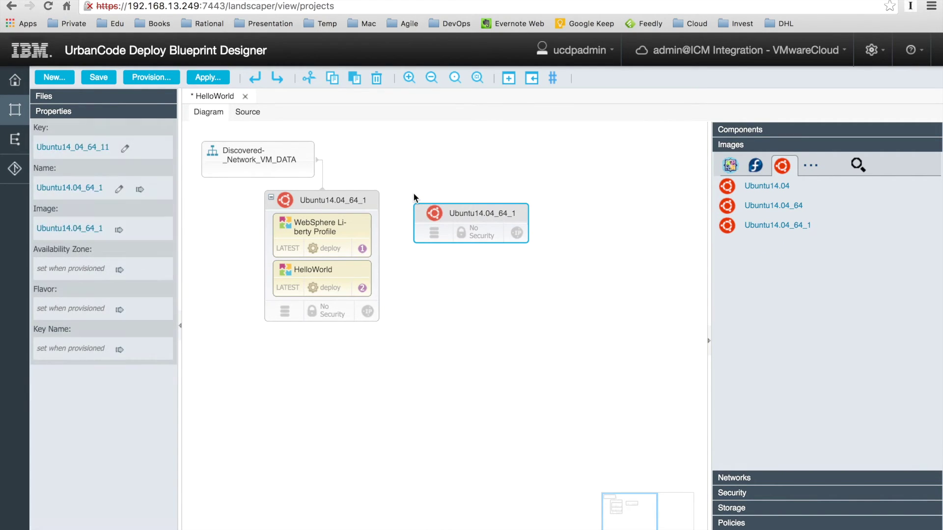
# Add the MySQL Server and jke.db components to the second Ubuntu image and connect that image to the Discovered_Network_VM_DATA network
pyautogui.click(748, 130)
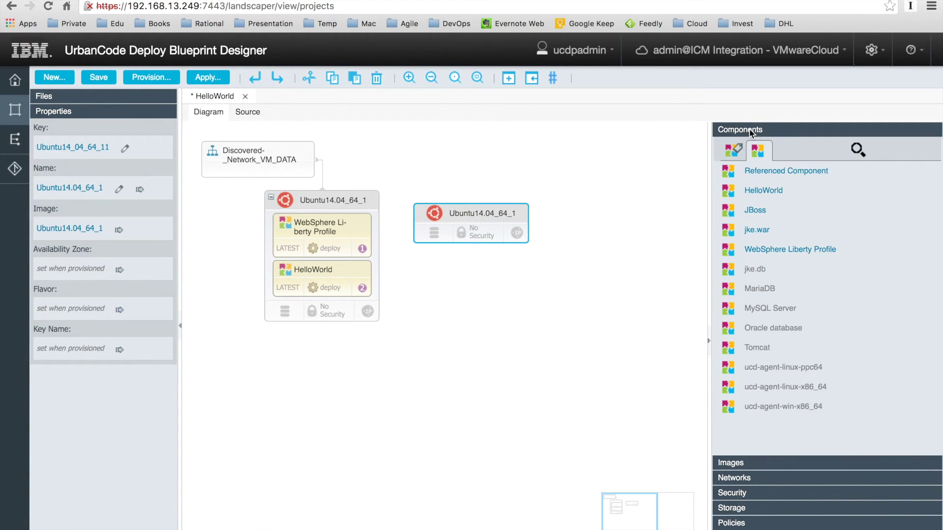
pyautogui.moveTo(766, 309); pyautogui.dragTo(487, 222)
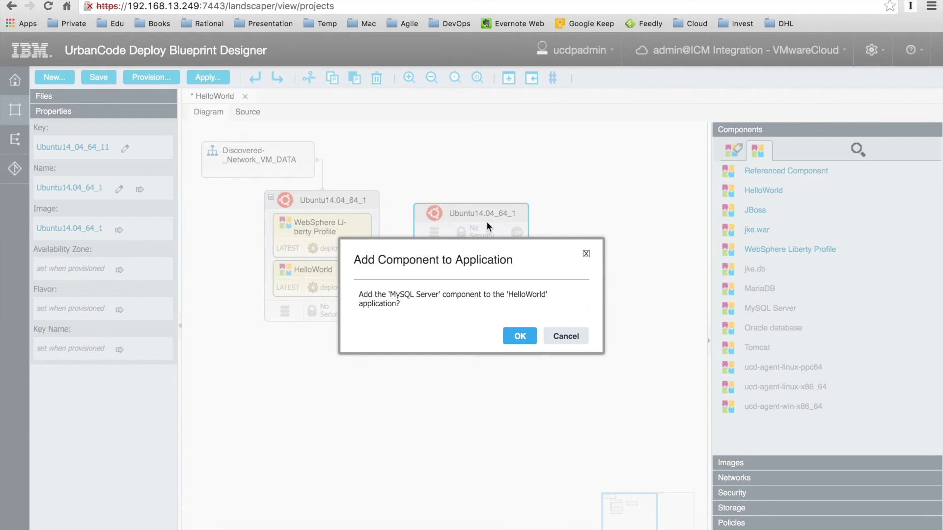
pyautogui.click(521, 337)
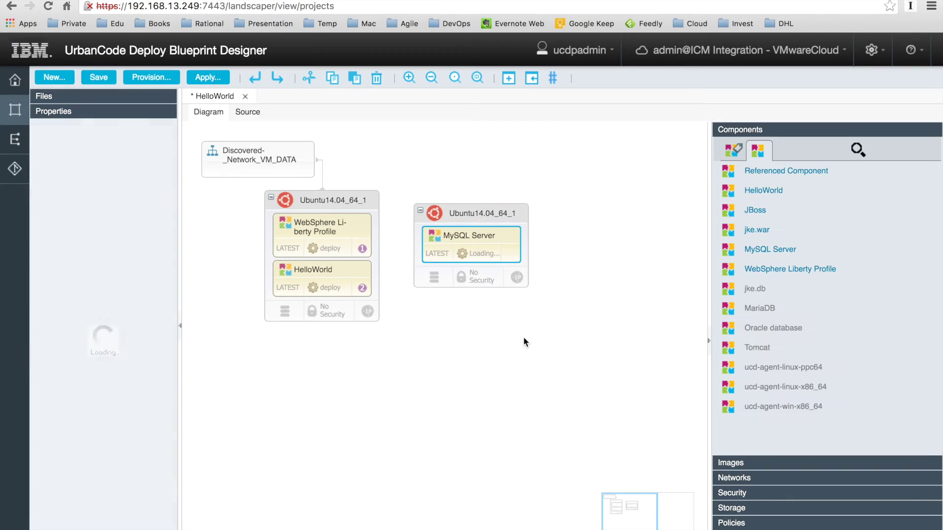
pyautogui.moveTo(748, 307); pyautogui.dragTo(486, 274)
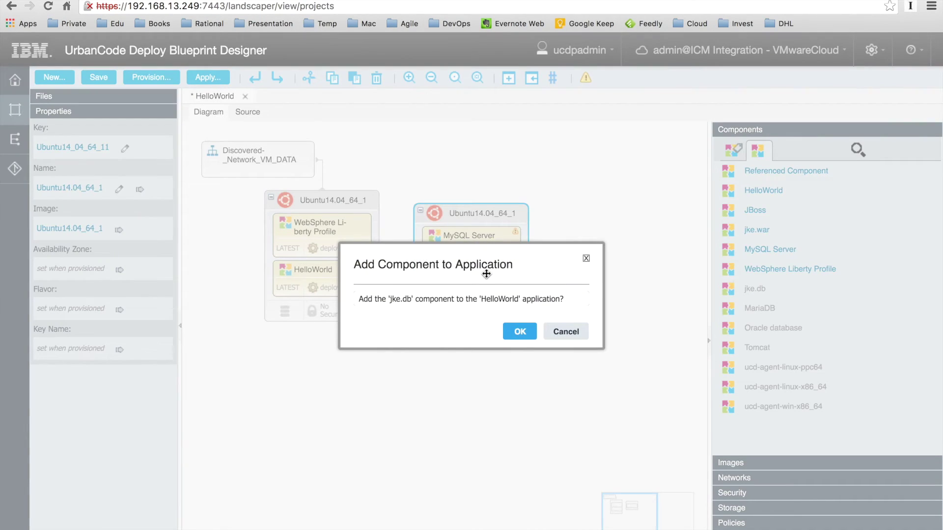
pyautogui.click(521, 332)
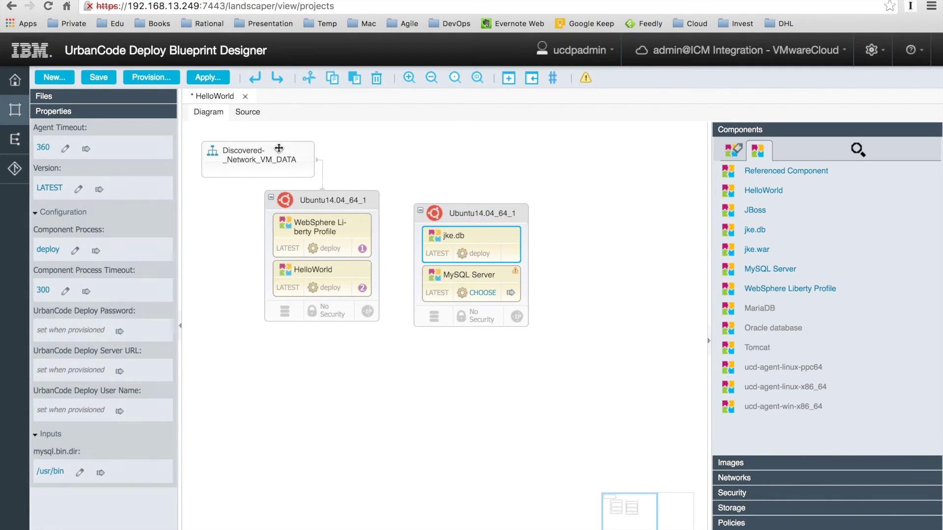
pyautogui.moveTo(318, 158)
pyautogui.mouseDown()
pyautogui.moveTo(418, 149)
pyautogui.moveTo(451, 213)
pyautogui.moveTo(477, 208)
pyautogui.mouseUp()
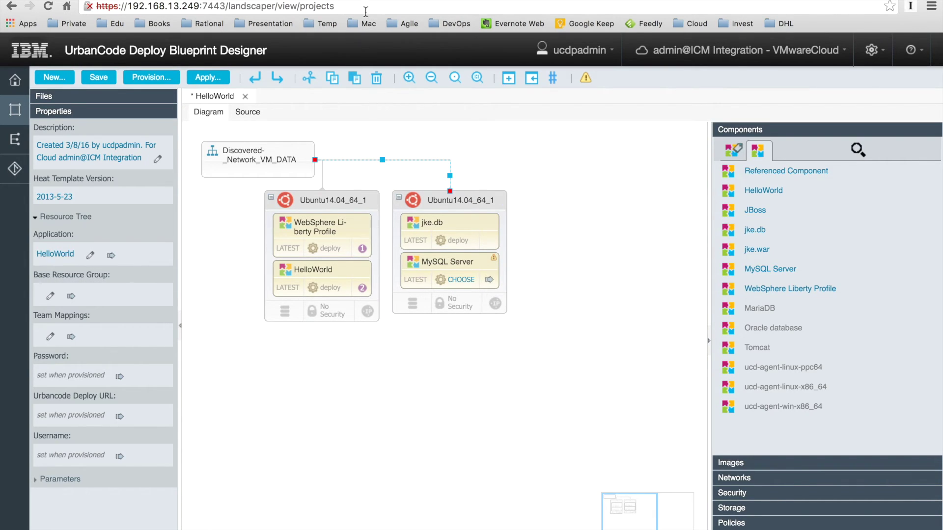
# Switch to UrbanCode Deploy, open the WebSphere Liberty Profile component's deploy process, and examine its flow and the Install WLP step's properties
pyautogui.hotkey('ctrl', 'Tab')
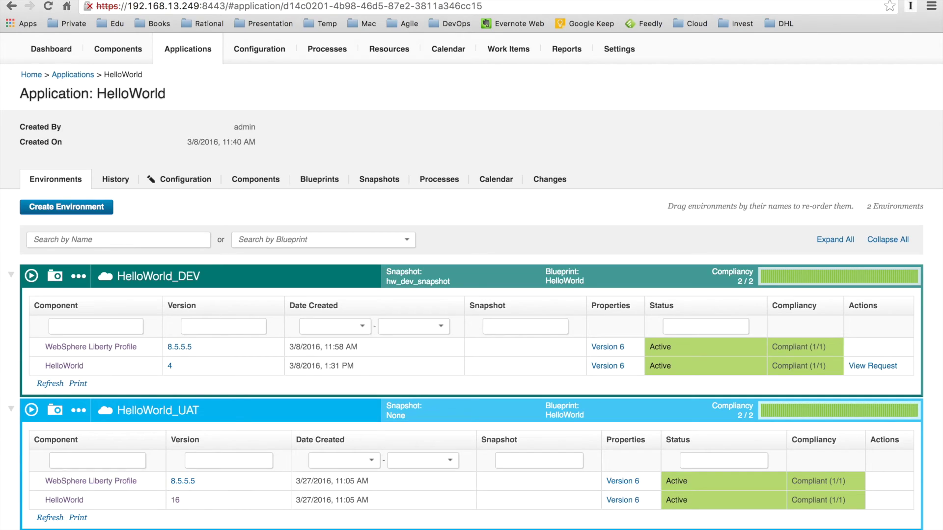
pyautogui.click(80, 481)
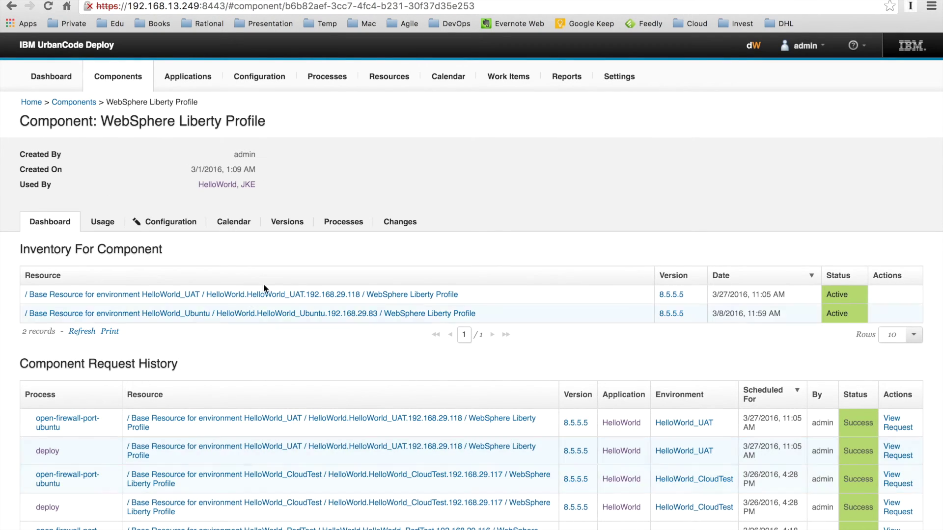
pyautogui.click(338, 226)
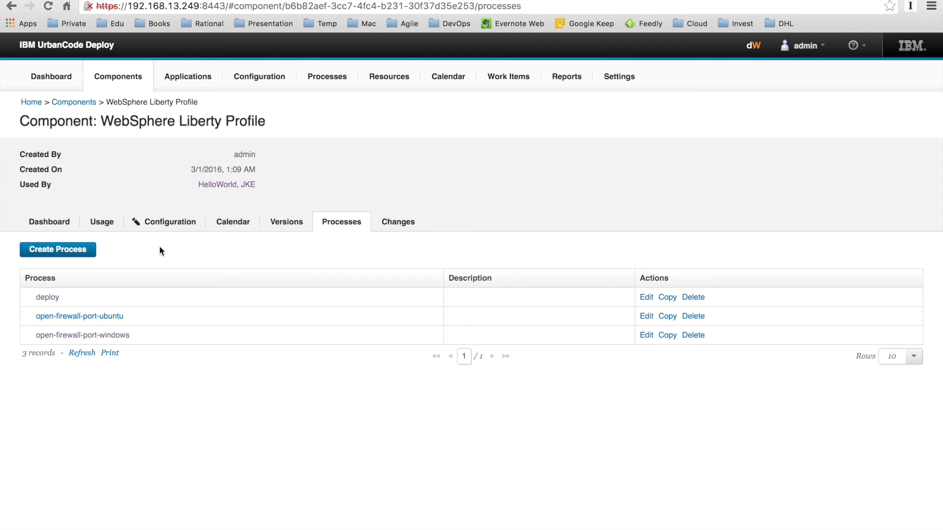
pyautogui.click(47, 297)
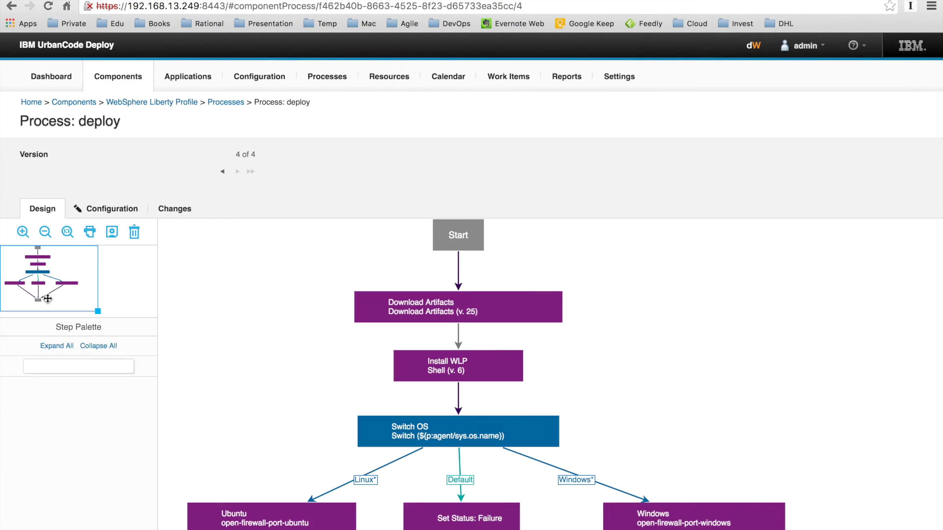
pyautogui.scroll(-2, 206, 343)
pyautogui.scroll(-4, 206, 371)
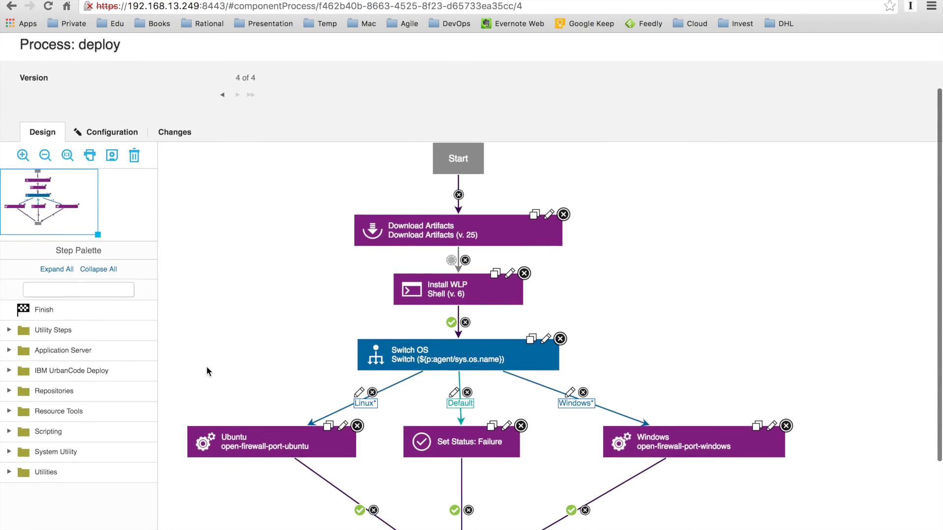
pyautogui.scroll(-1, 206, 372)
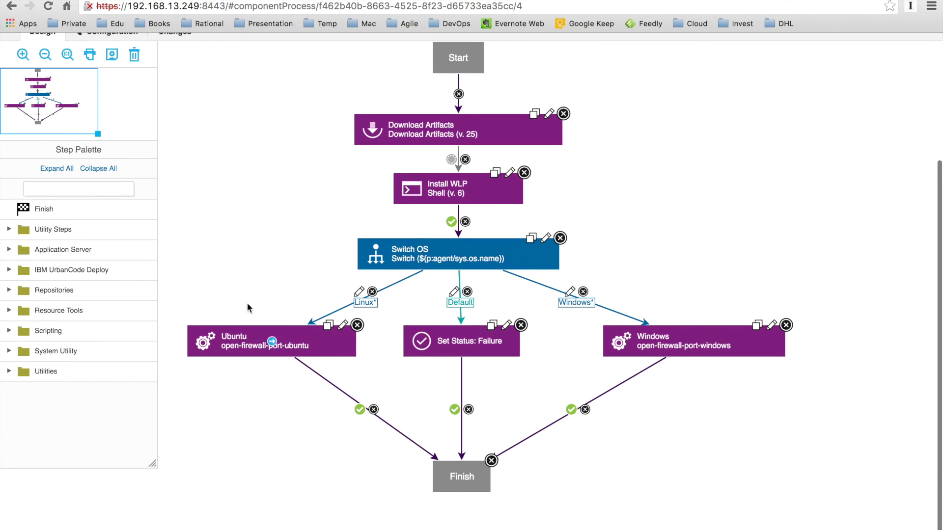
pyautogui.click(510, 172)
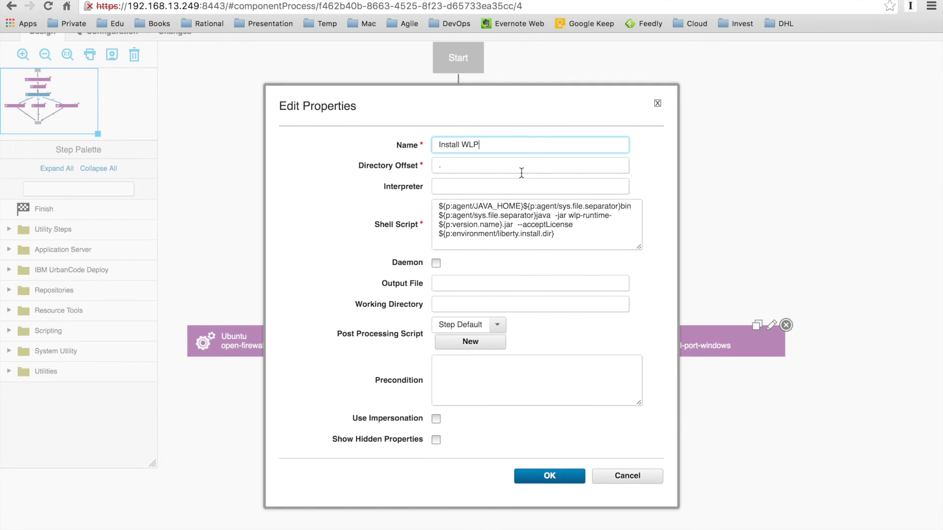
pyautogui.click(657, 104)
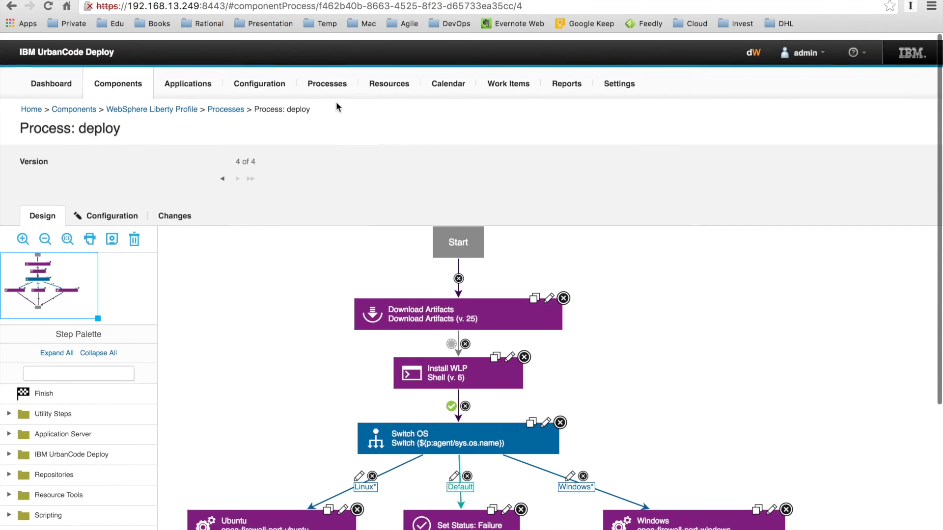
# Return to the HelloWorld application and open the deploy process of the HelloWorld component in the HelloWorld_UAT environment
pyautogui.click(10, 6)
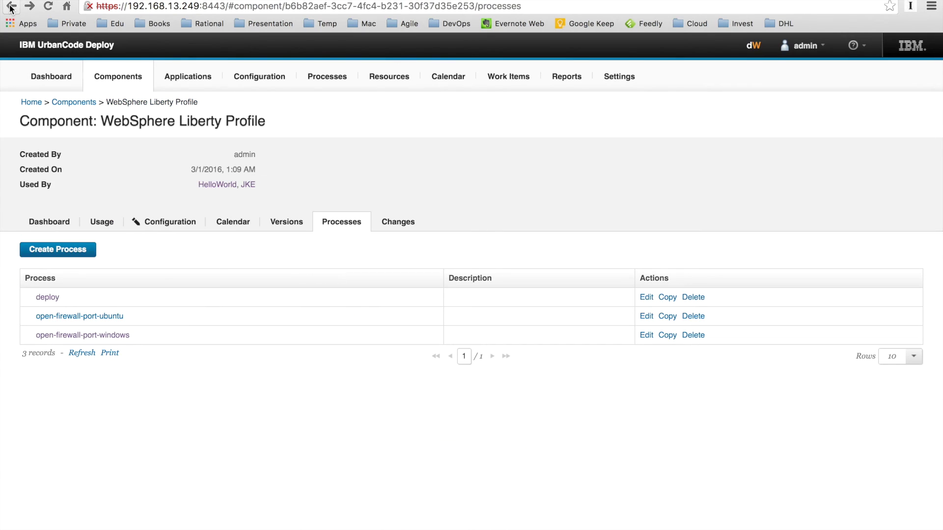
pyautogui.click(10, 7)
pyautogui.click(10, 7)
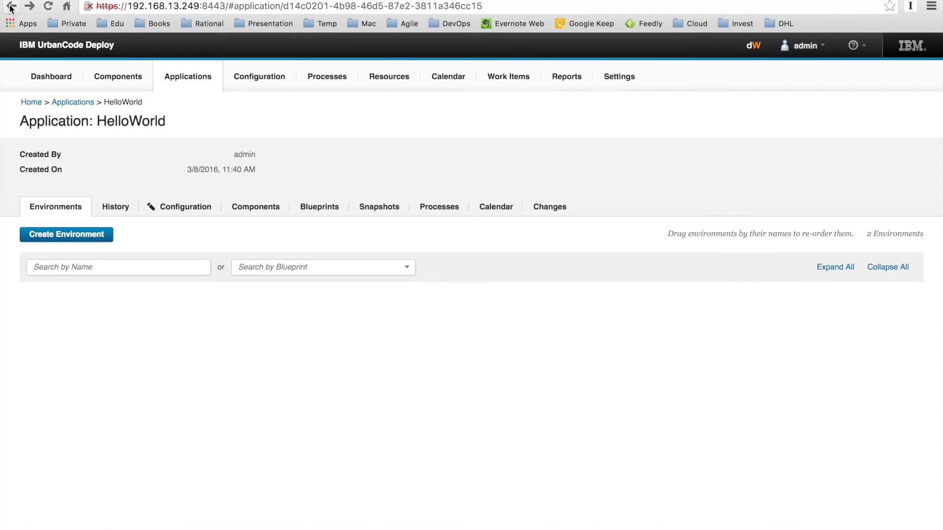
pyautogui.click(10, 327)
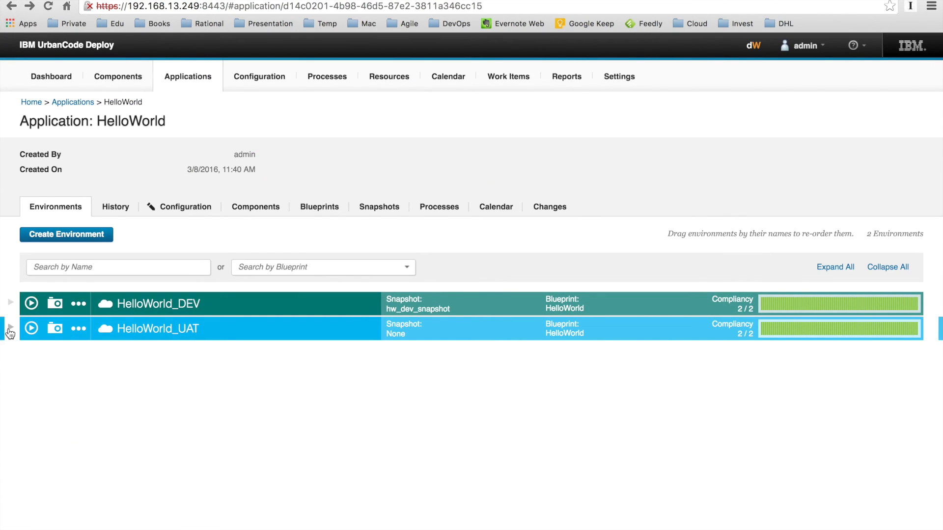
pyautogui.click(63, 419)
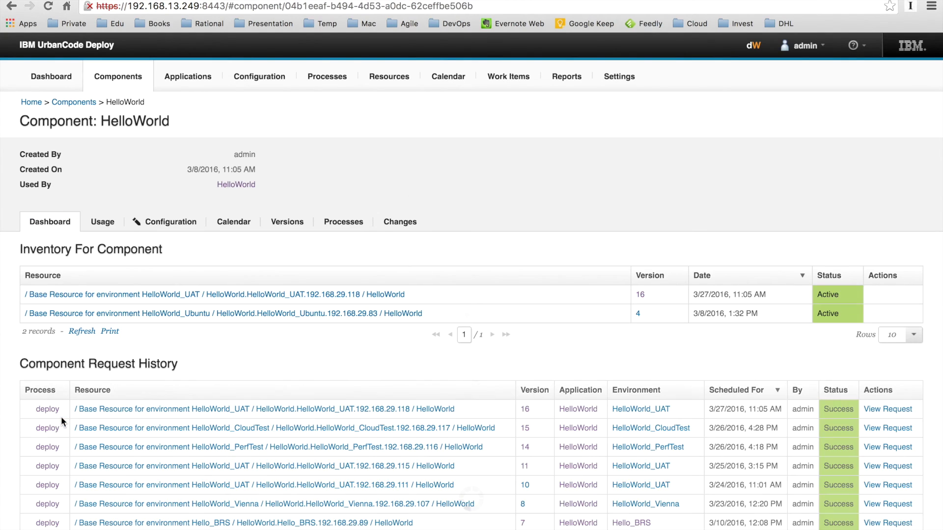
pyautogui.click(344, 222)
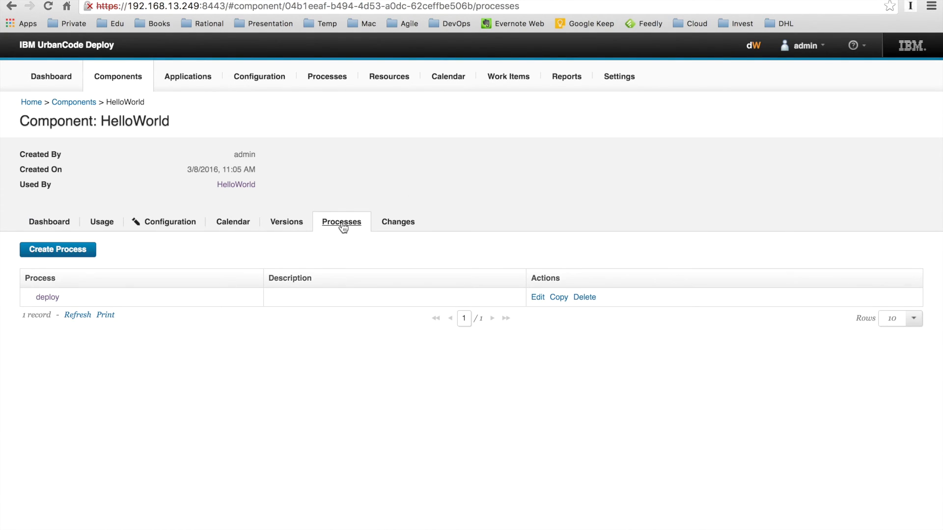
pyautogui.click(48, 297)
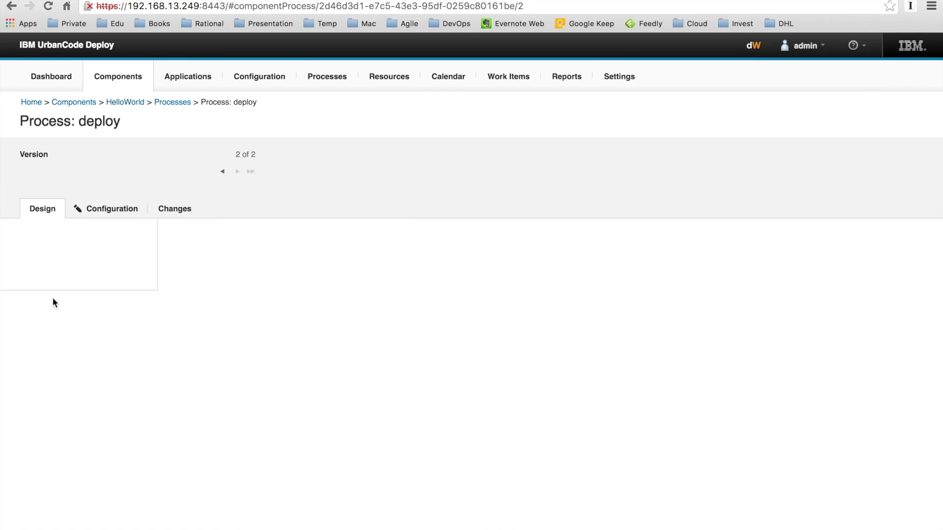
# Examine the flow of the HelloWorld component's deploy process from Start to Finish, and return to the HelloWorld application's environments
pyautogui.scroll(-3, 253, 375)
pyautogui.scroll(-5, 253, 379)
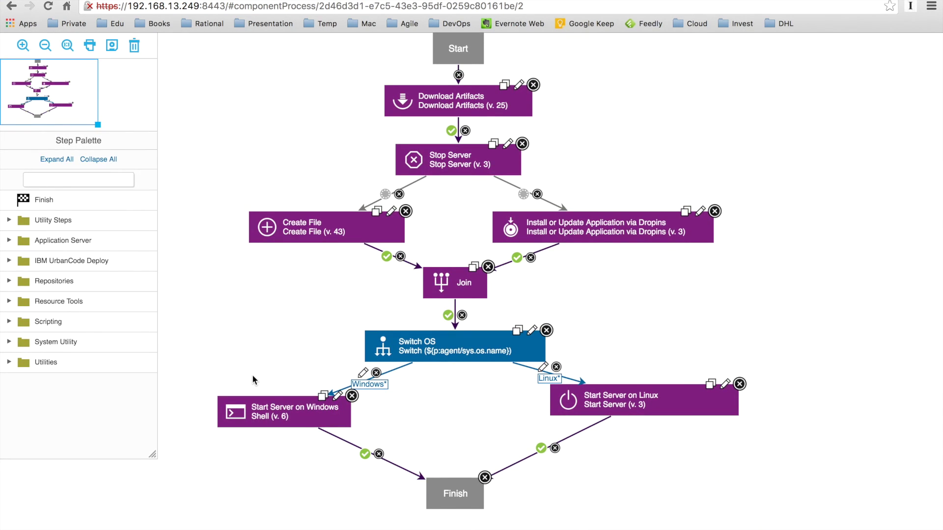
pyautogui.scroll(8, 265, 330)
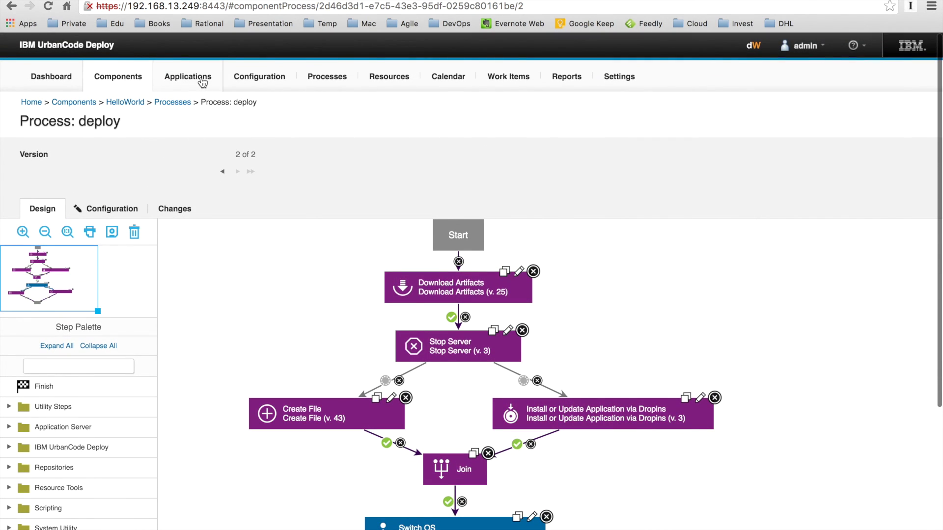
pyautogui.click(11, 6)
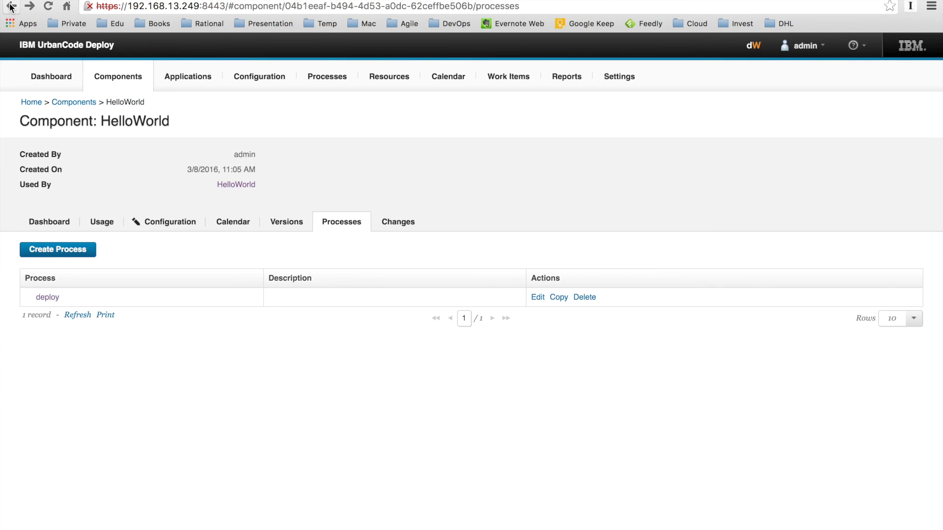
pyautogui.click(11, 6)
pyautogui.click(11, 7)
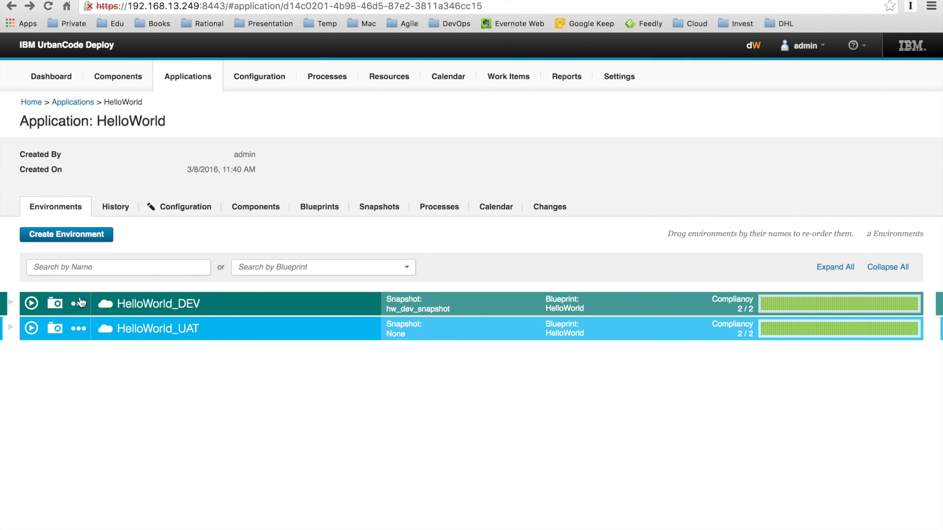
# Compare the HelloWorld_UAT environment with HelloWorld_DEV, review the component version inventory, and return to the HelloWorld application
pyautogui.click(79, 328)
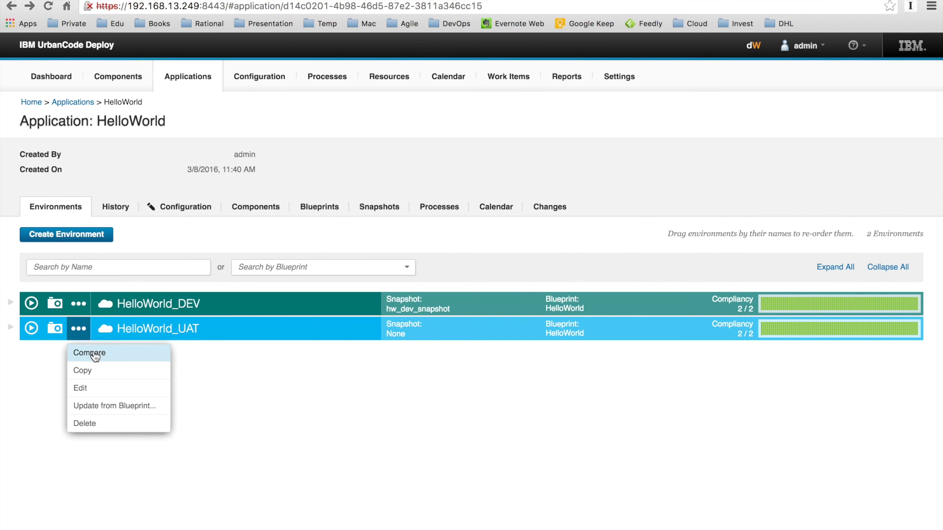
pyautogui.click(94, 353)
pyautogui.click(496, 326)
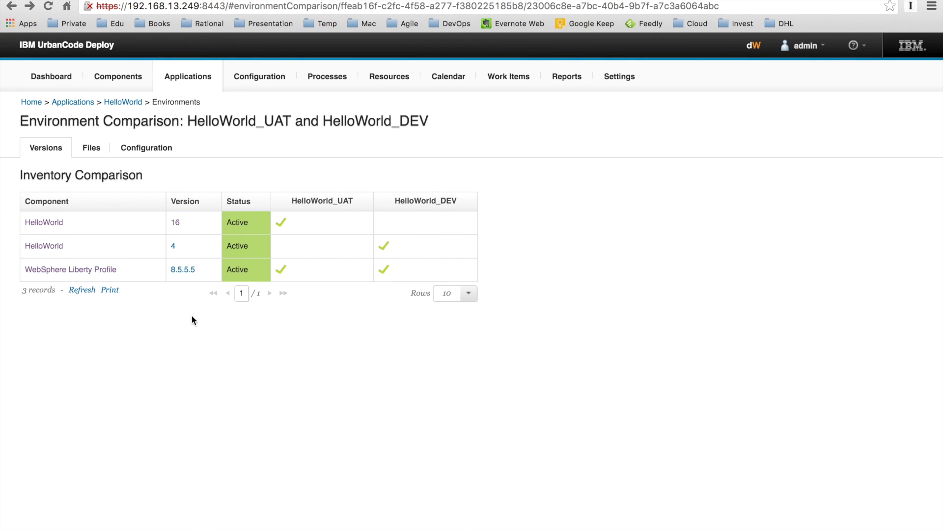
pyautogui.click(123, 102)
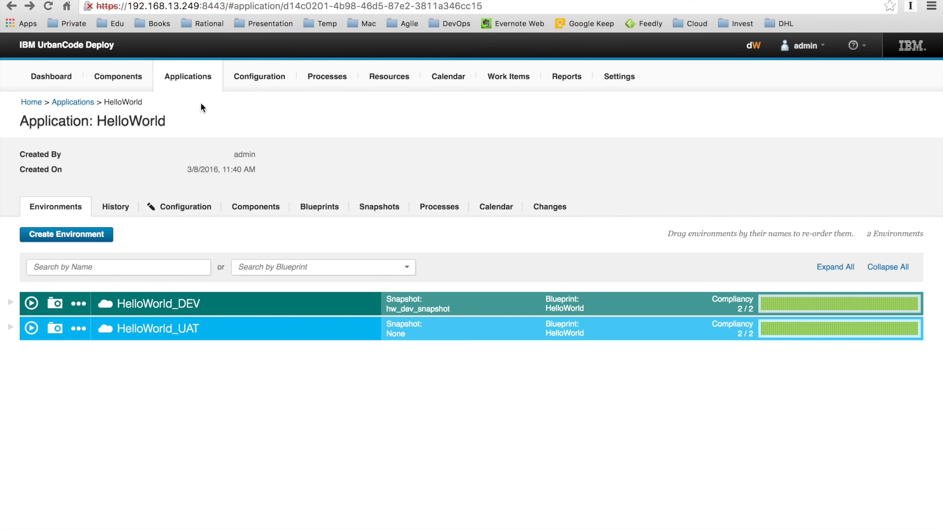
pyautogui.moveTo(687, 3)
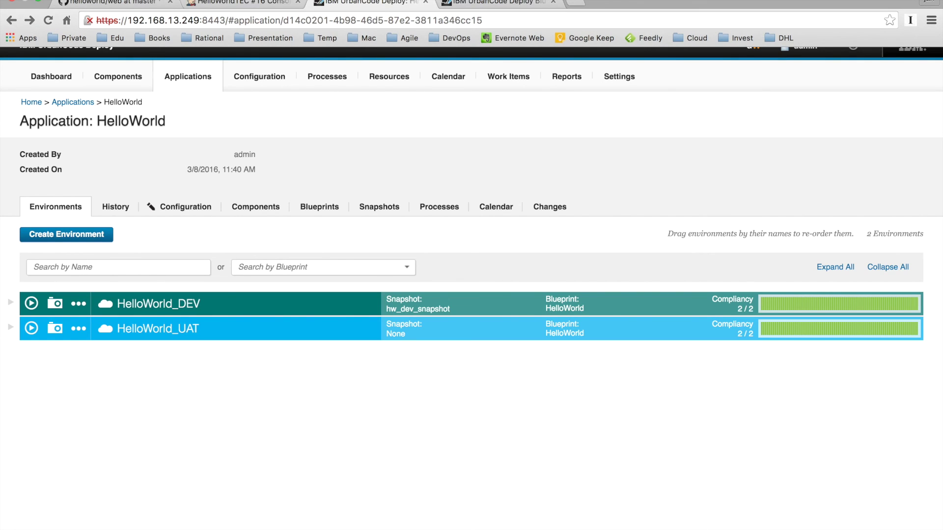